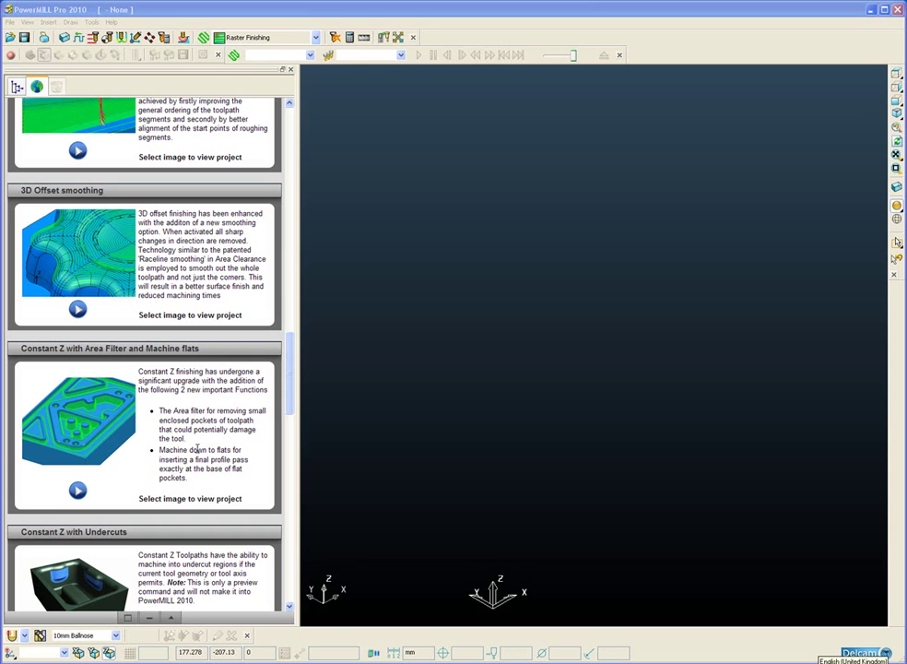
Open the 3D Offset smoothing example project and activate the Normal_WholePart toolpath
click(88, 259)
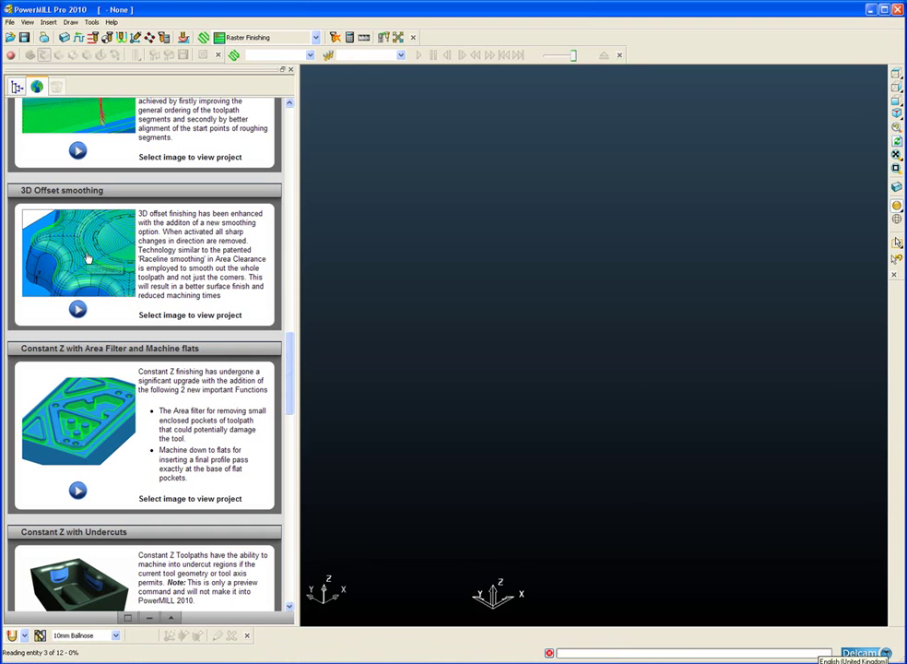
click(17, 87)
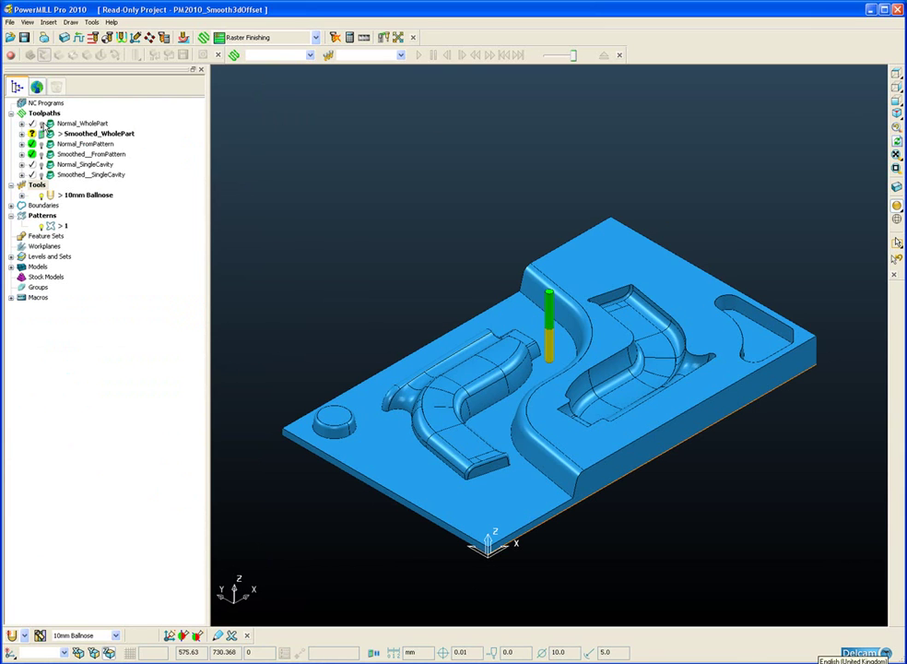
double_click(78, 123)
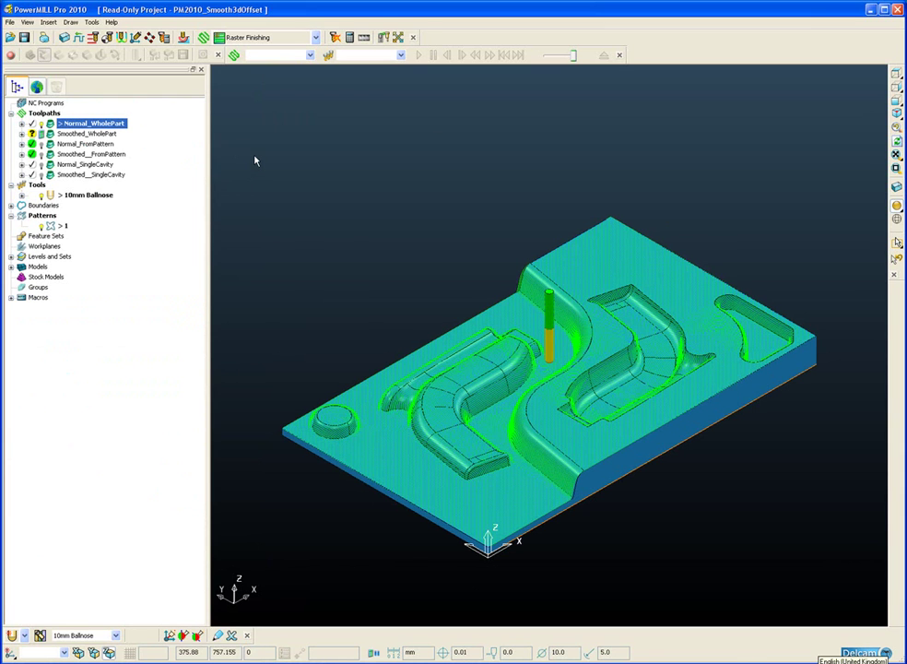
Show the Normal_WholePart toolpath from above with the model shading turned off
click(896, 76)
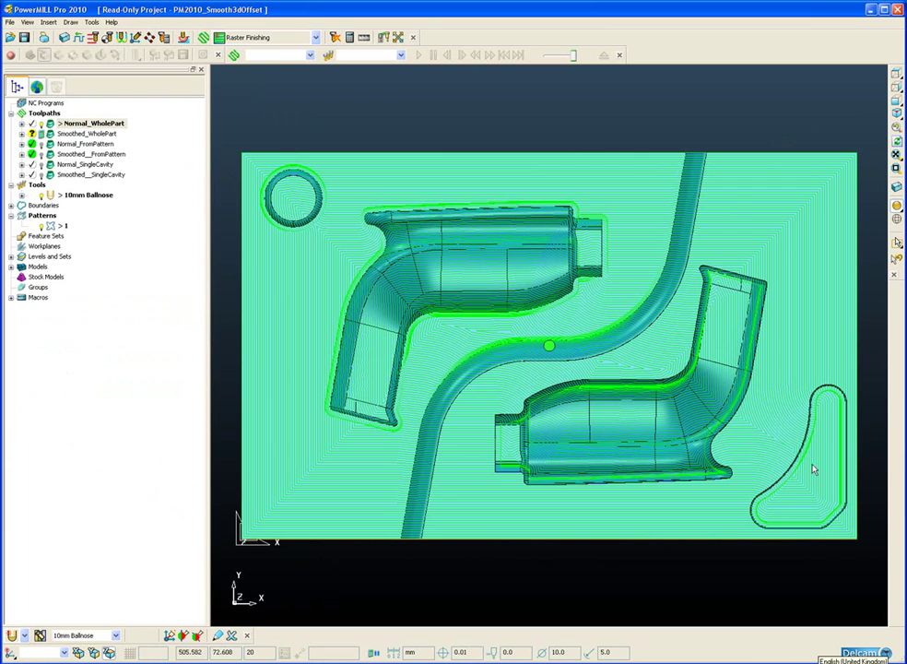
mouse_move(896, 207)
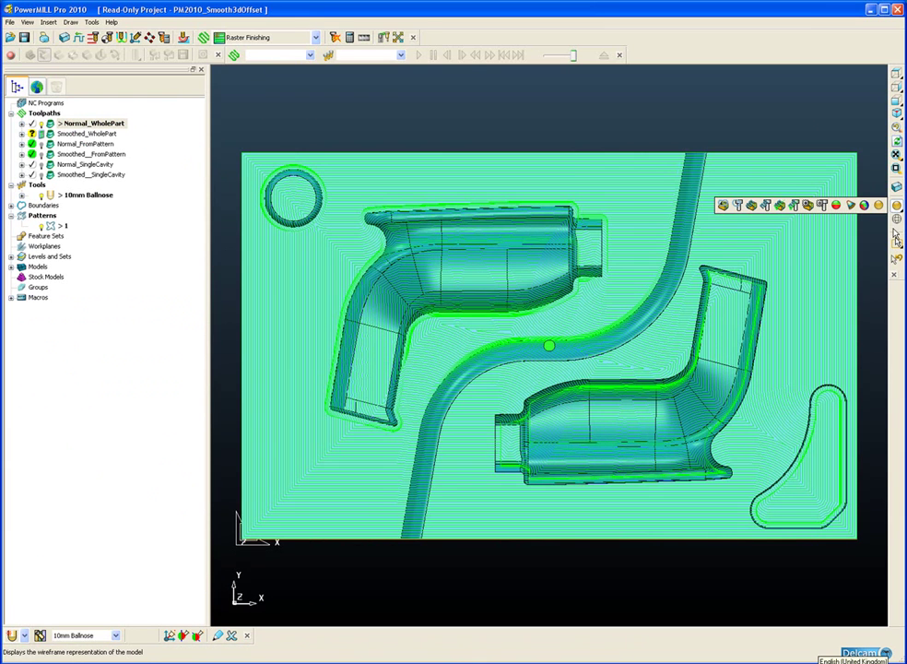
click(896, 208)
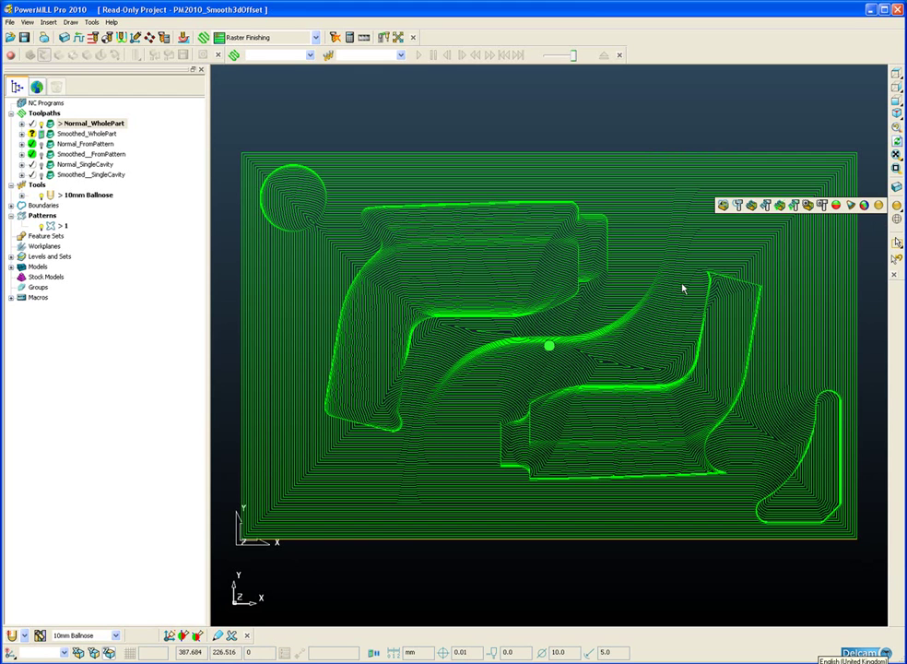
Examine the Normal_WholePart toolpath's direction changes at the part corners and around the pockets, from above and in isometric view
shift+middle_drag(702, 256, 542, 326)
scroll(682, 303, up, 5)
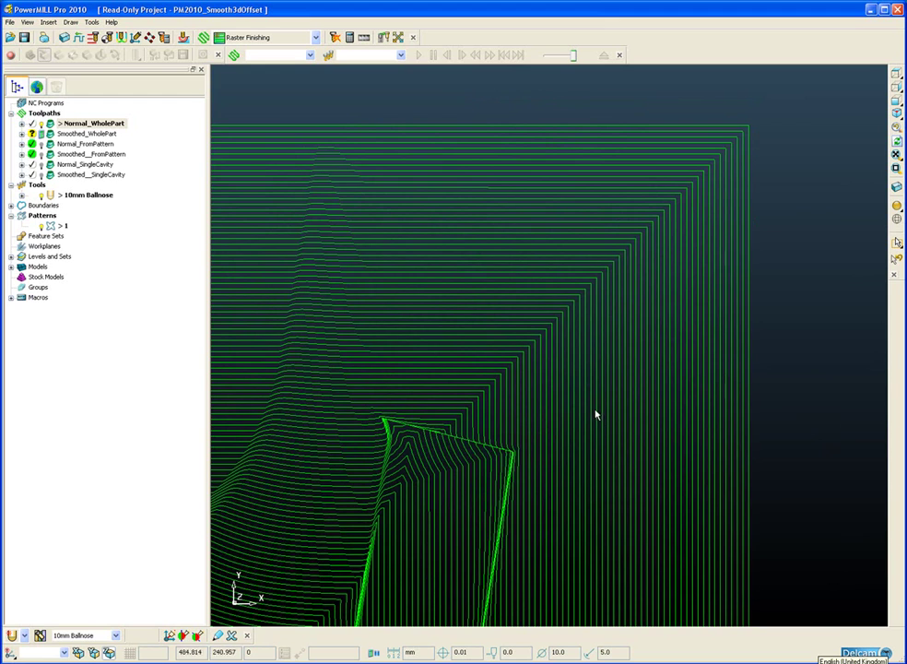
scroll(526, 301, down, 3)
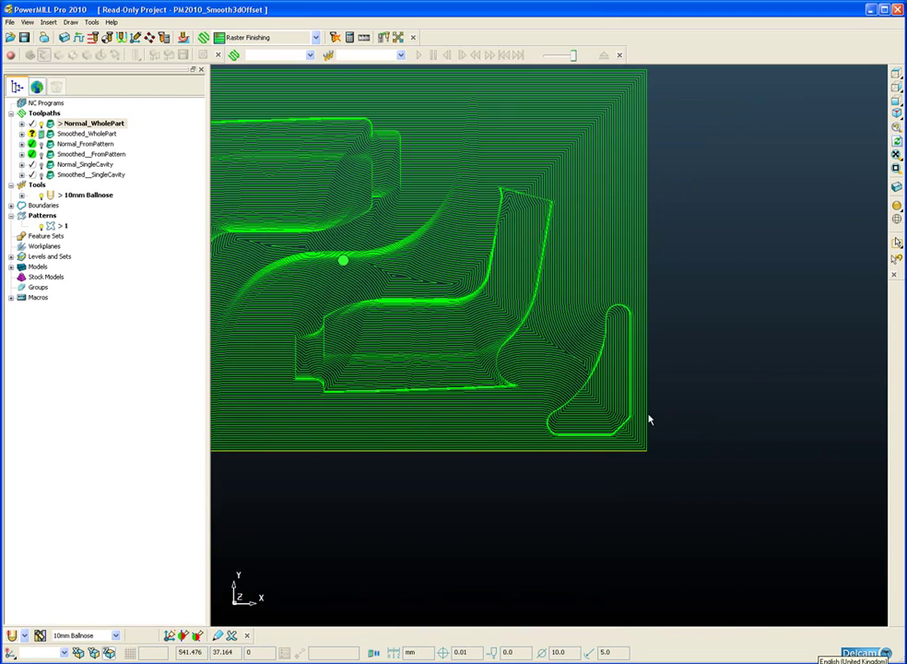
scroll(649, 420, up, 8)
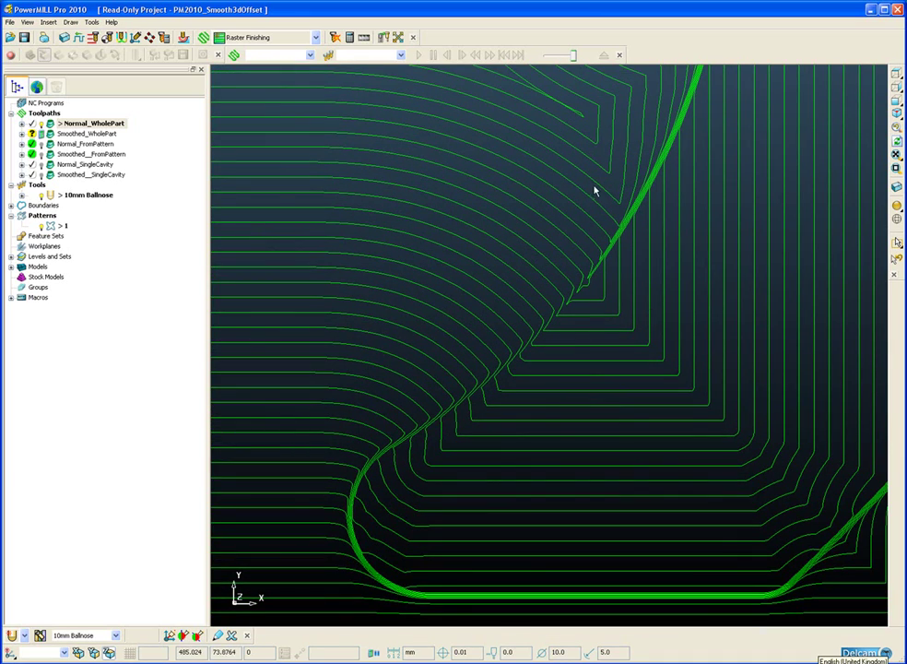
scroll(580, 203, up, 5)
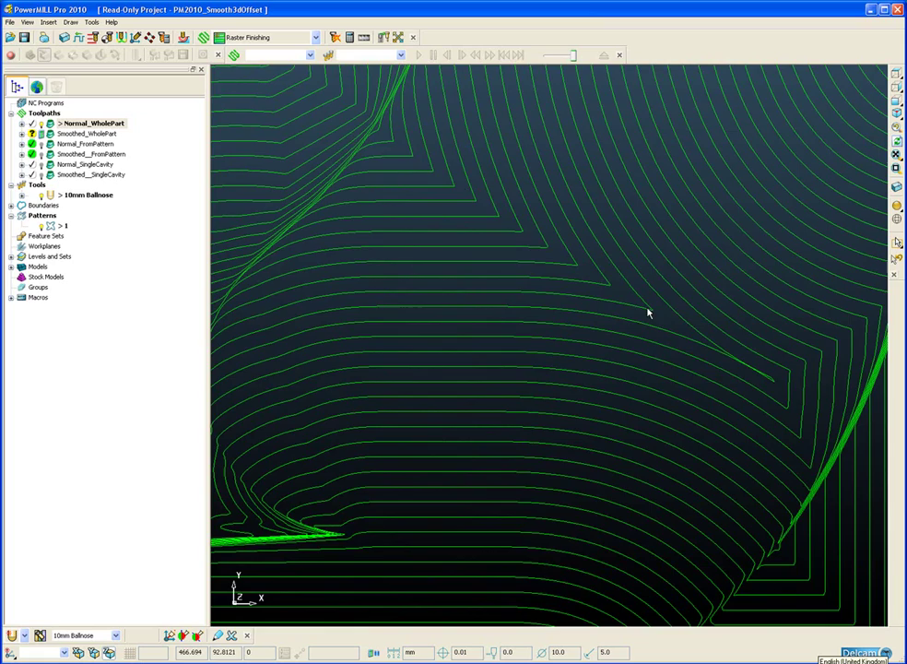
scroll(413, 224, down, 6)
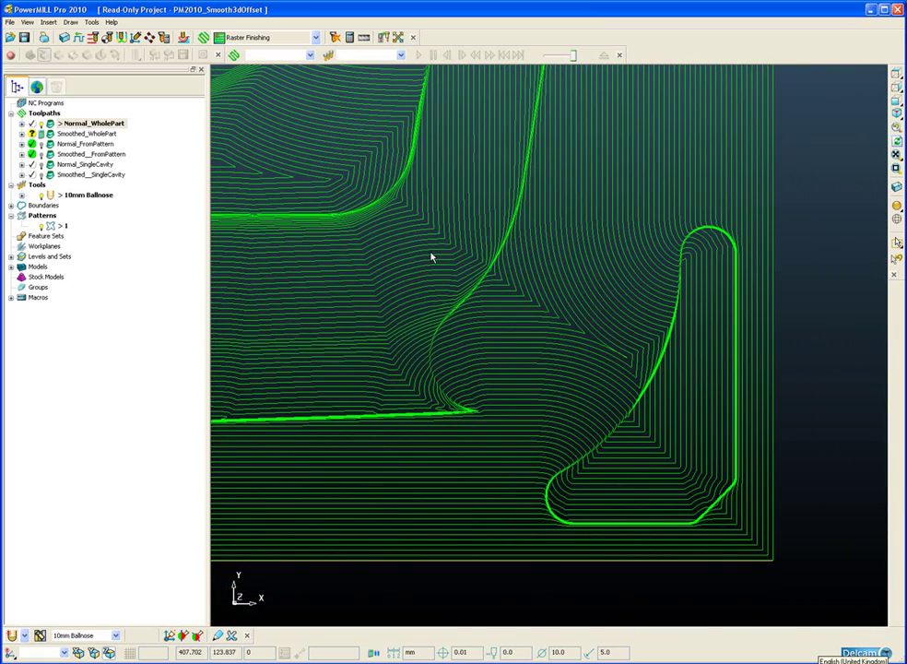
key(ctrl+1)
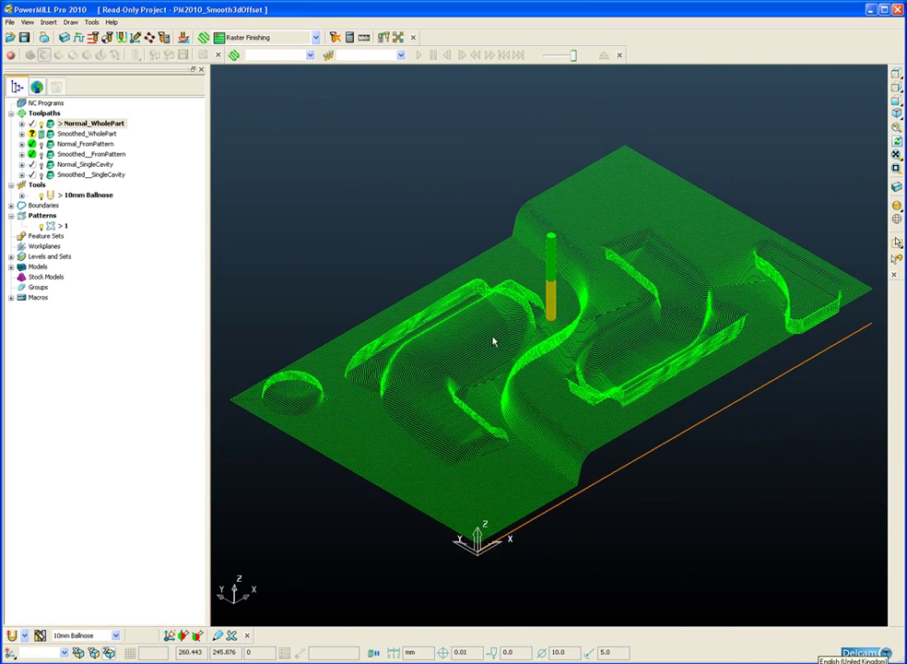
scroll(498, 339, up, 2)
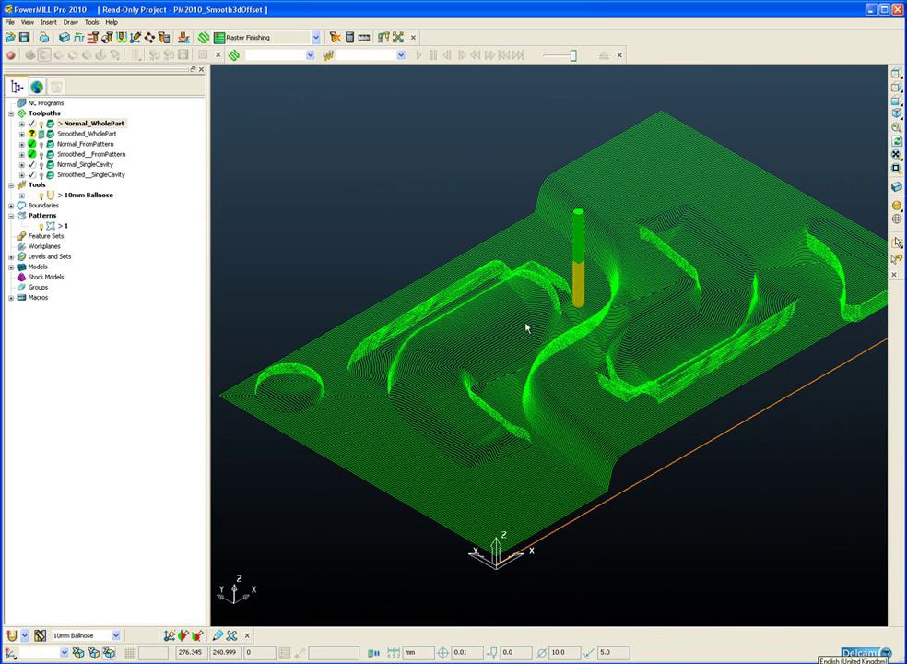
Activate the Smoothed_WholePart toolpath, enable Smoothing in its 3D offset finishing settings and calculate it
double_click(50, 135)
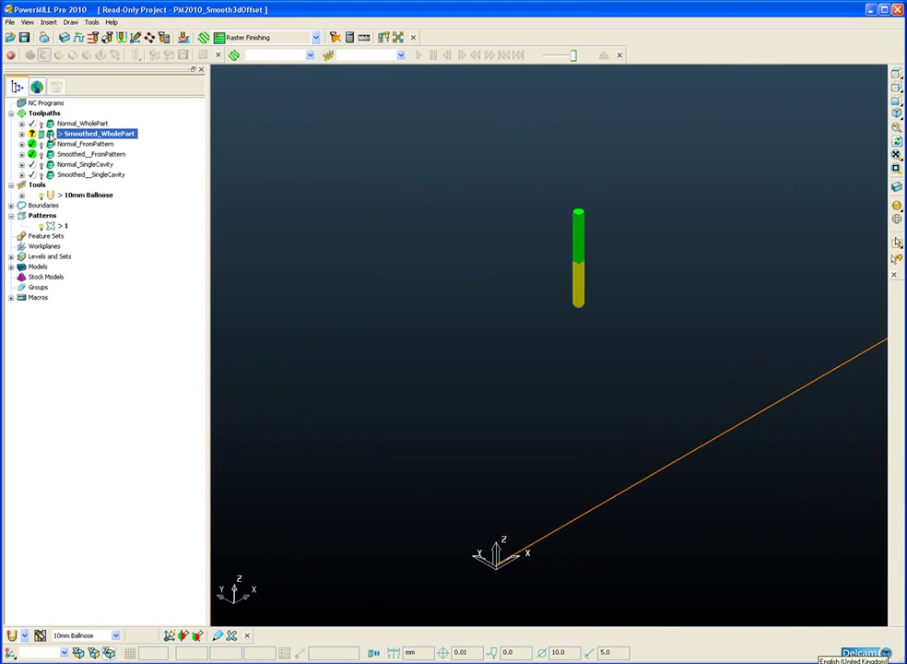
right_click(51, 136)
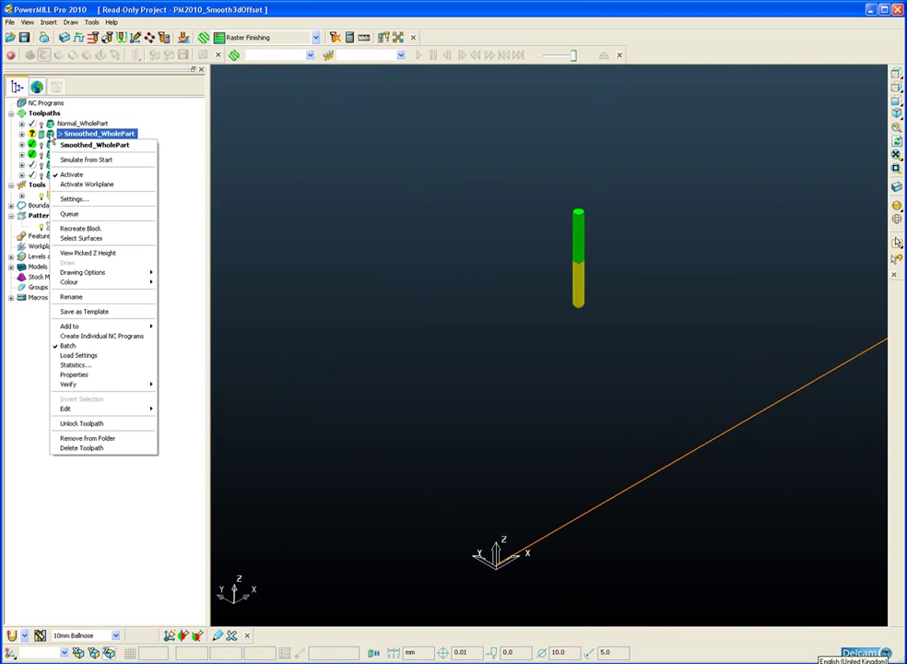
click(68, 200)
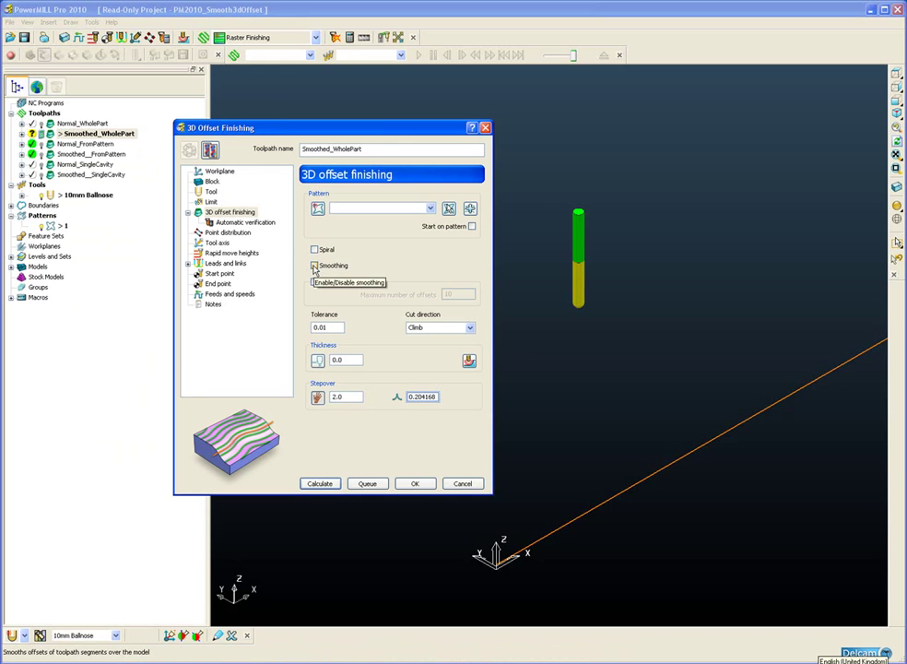
click(315, 266)
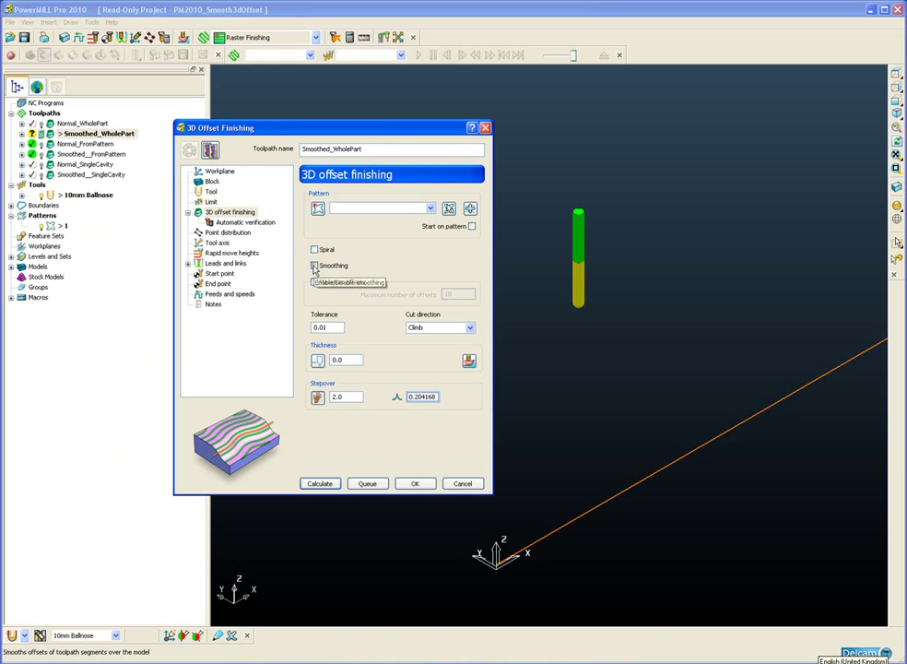
click(320, 483)
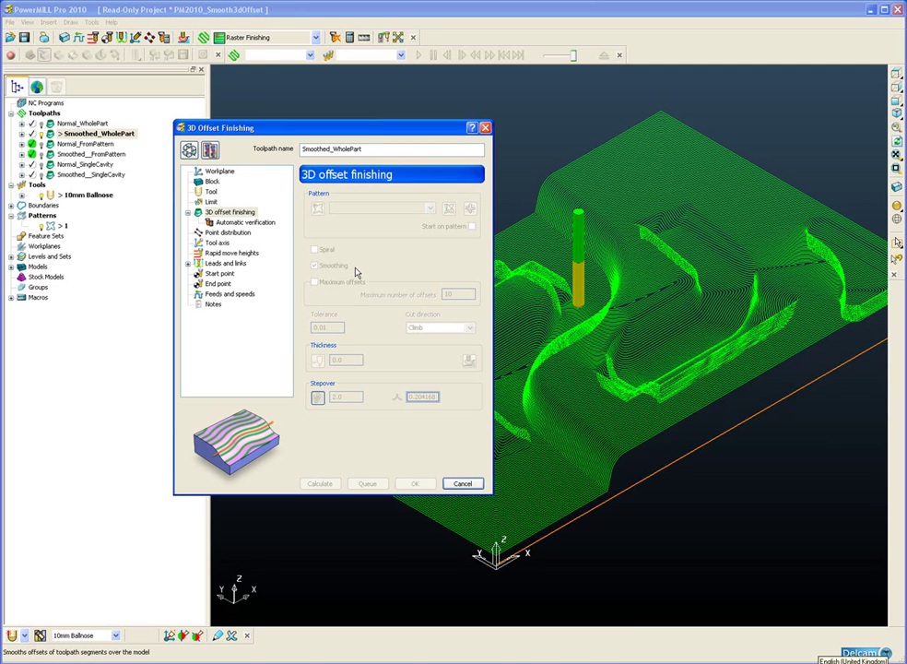
click(462, 483)
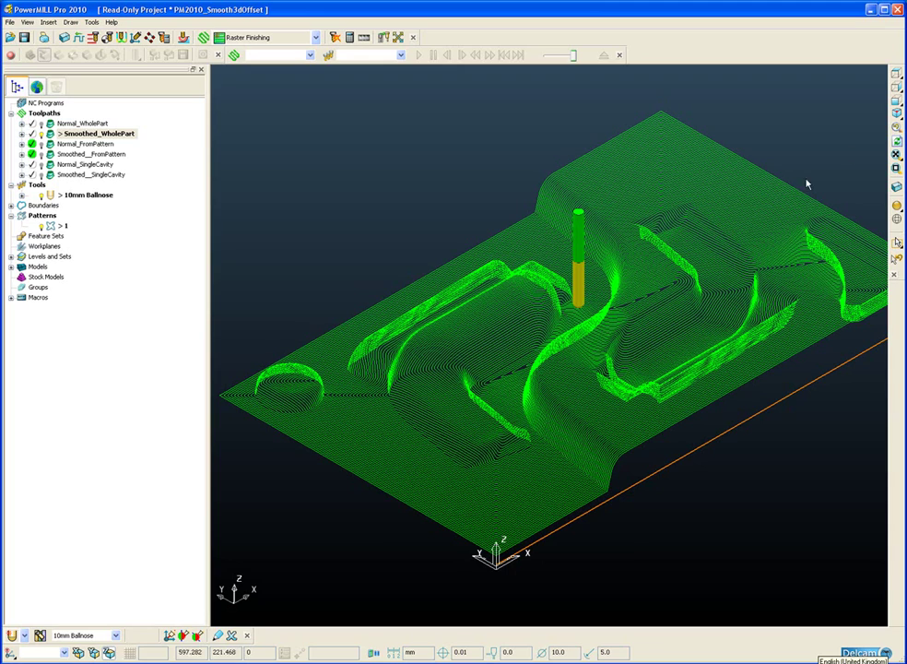
Inspect the corners of Smoothed_WholePart from above and display Normal_WholePart over it for comparison
click(897, 79)
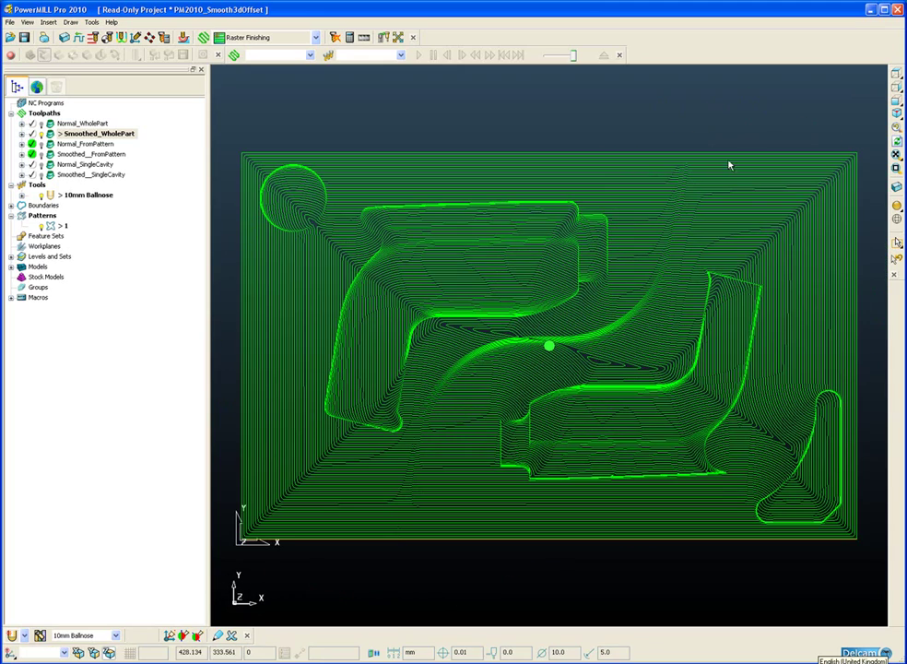
shift+middle_drag(764, 242, 540, 292)
scroll(540, 292, up, 7)
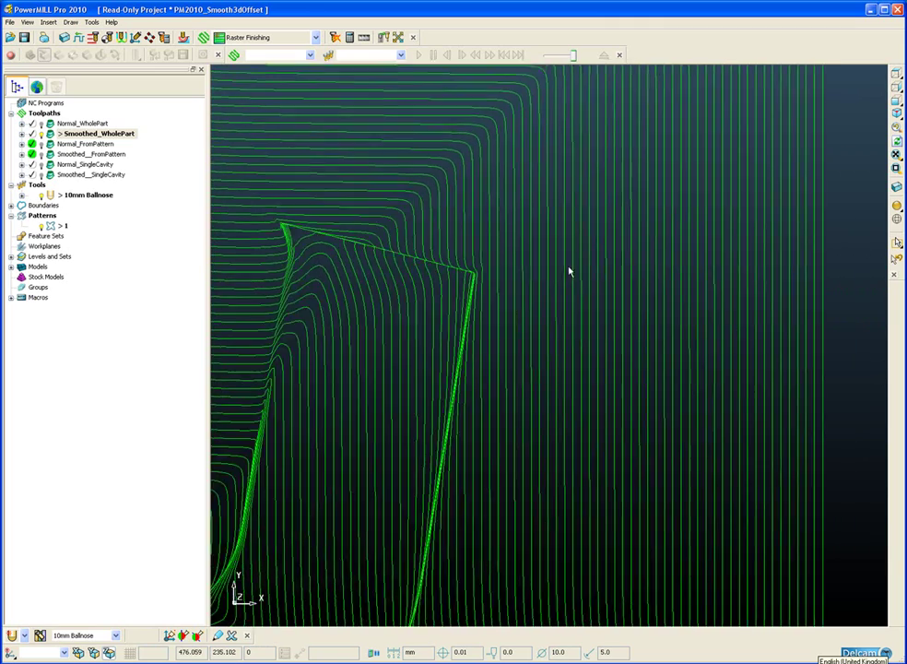
scroll(637, 334, up, 2)
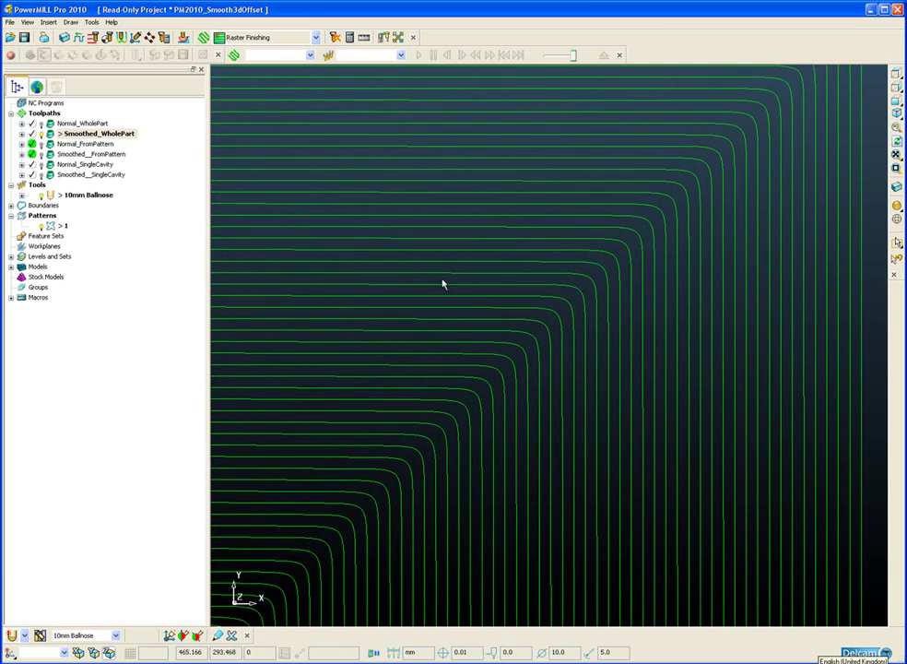
click(41, 123)
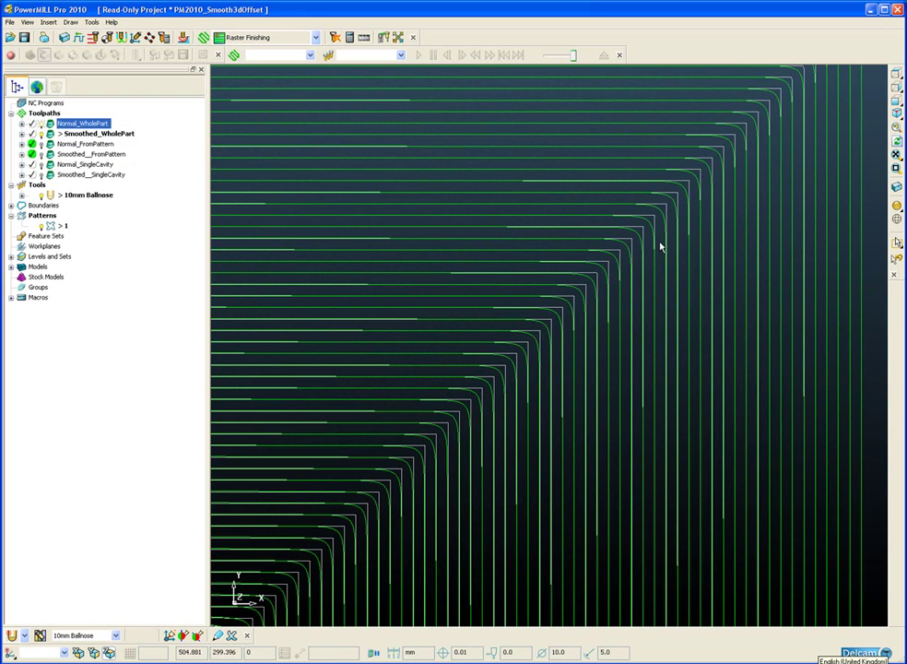
scroll(544, 442, up, 3)
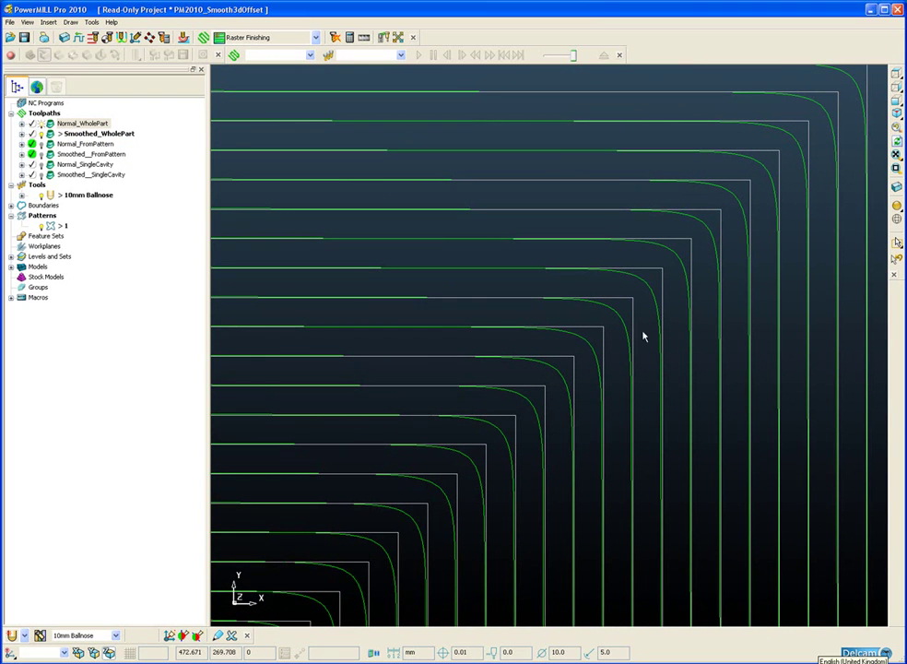
scroll(572, 347, down, 3)
Turn on model shading in isometric view and compare both toolpaths along the rounded edge of the curved form
key(ctrl+0)
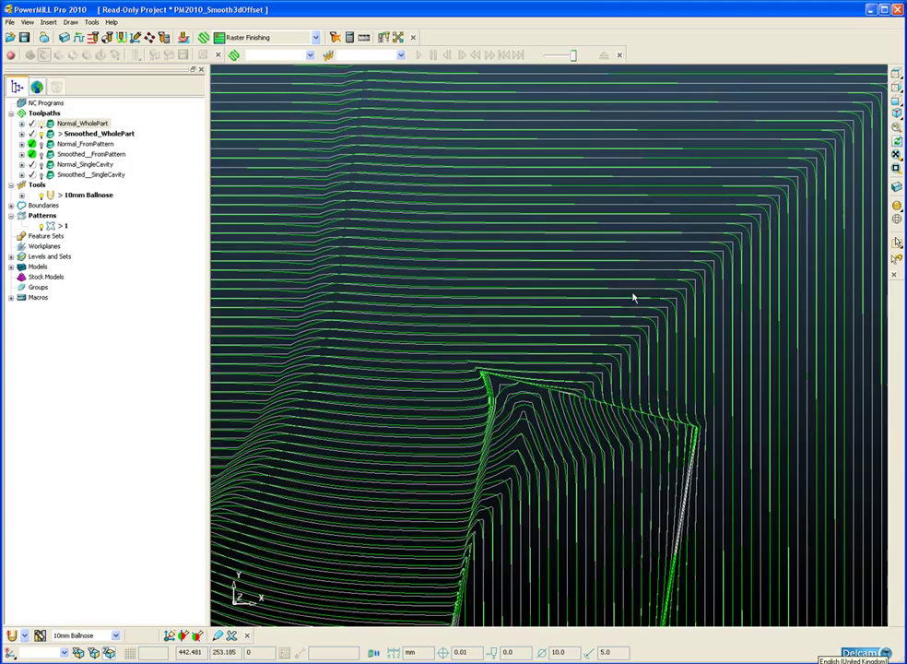
scroll(480, 430, up, 8)
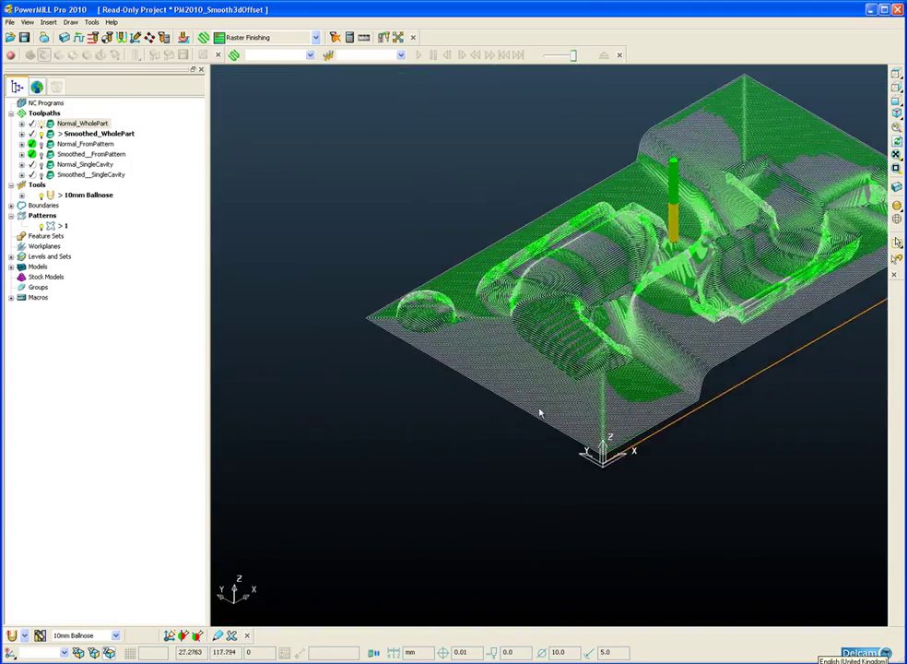
scroll(534, 380, up, 5)
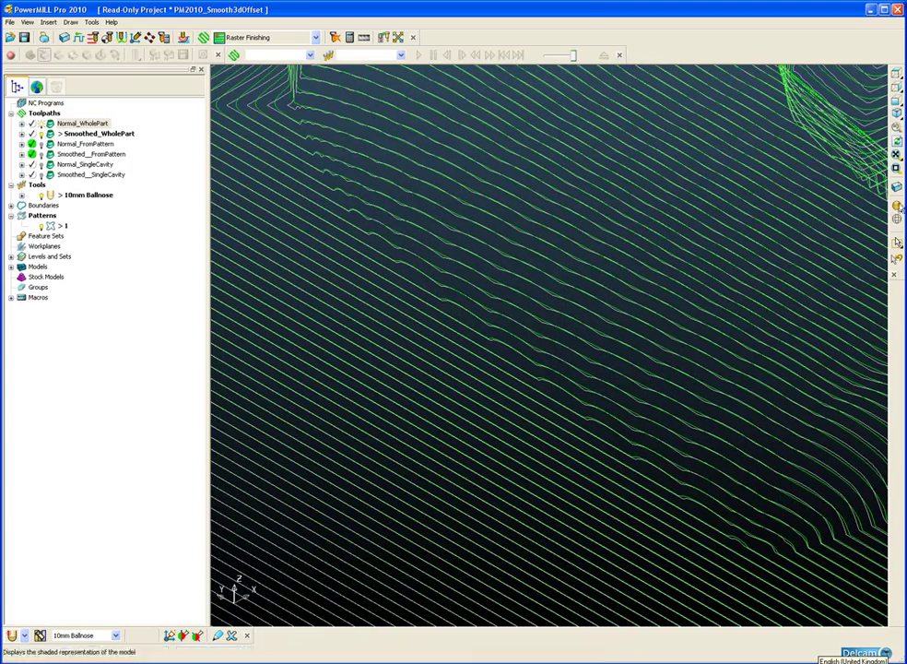
click(897, 205)
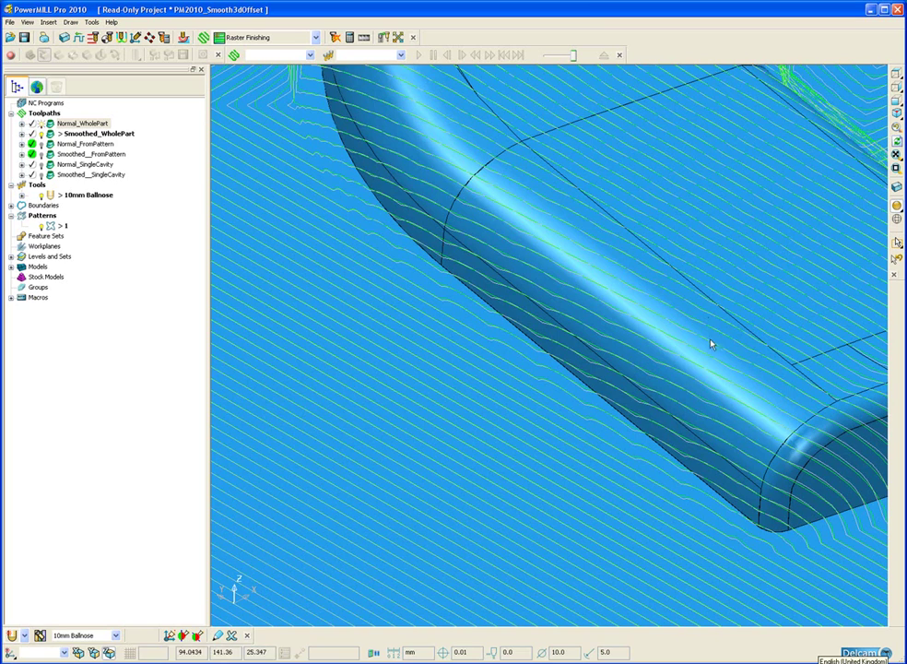
scroll(711, 336, up, 4)
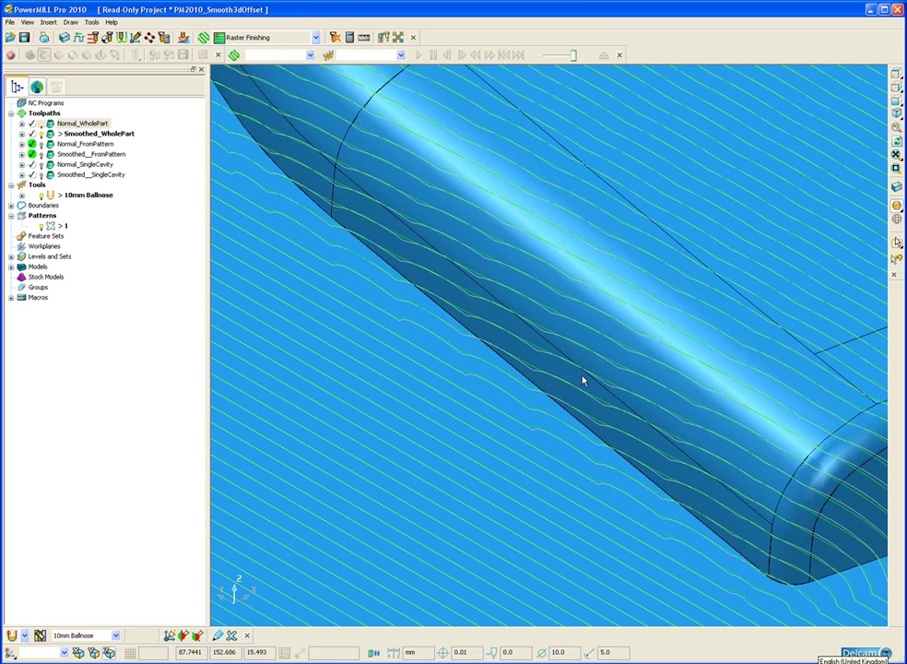
scroll(599, 411, up, 4)
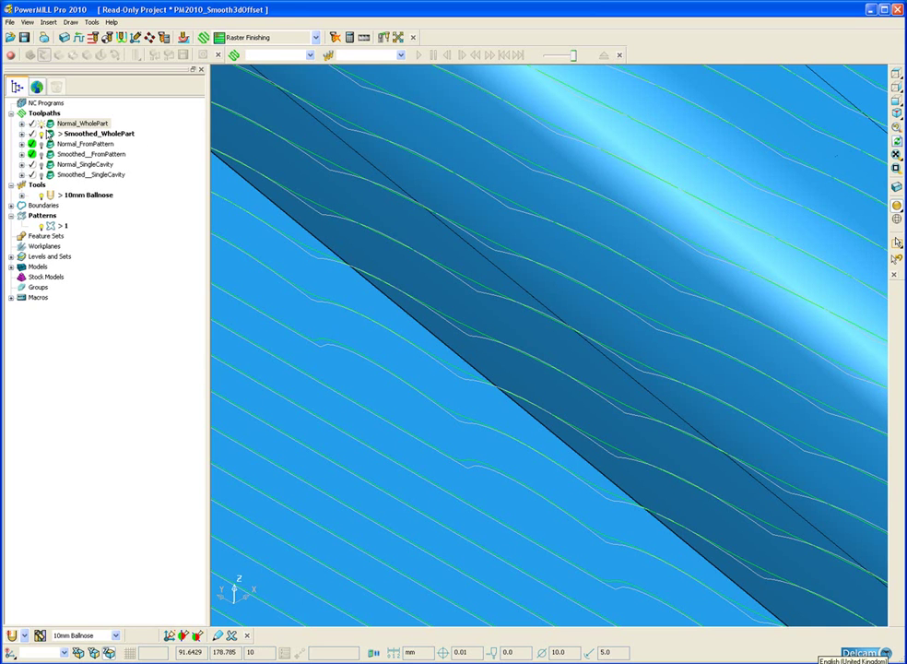
Compare Normal_WholePart and Smoothed_WholePart by activating each in turn, and leave only the active Smoothed_WholePart displayed on the shaded model
double_click(51, 123)
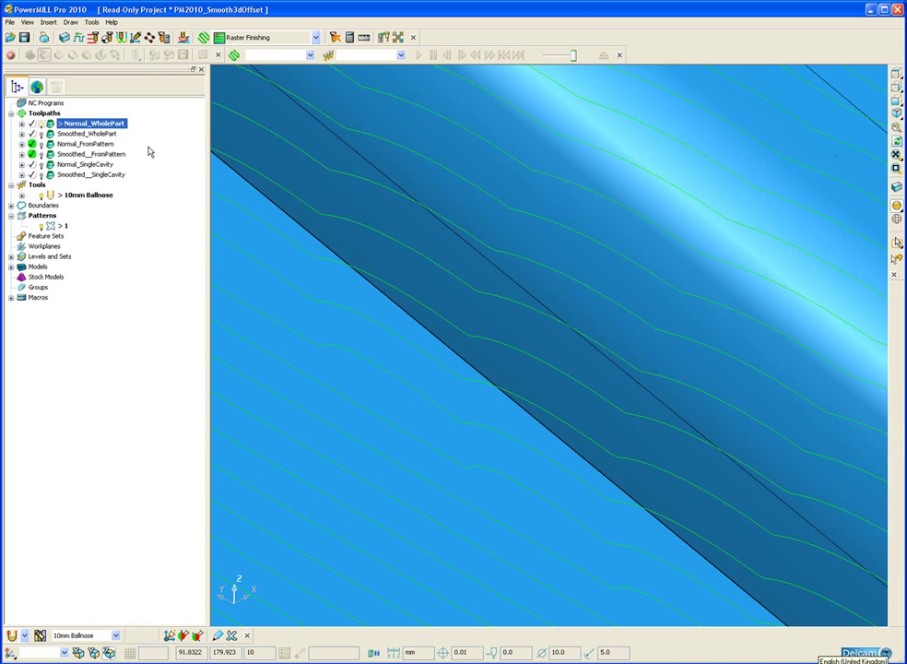
double_click(51, 133)
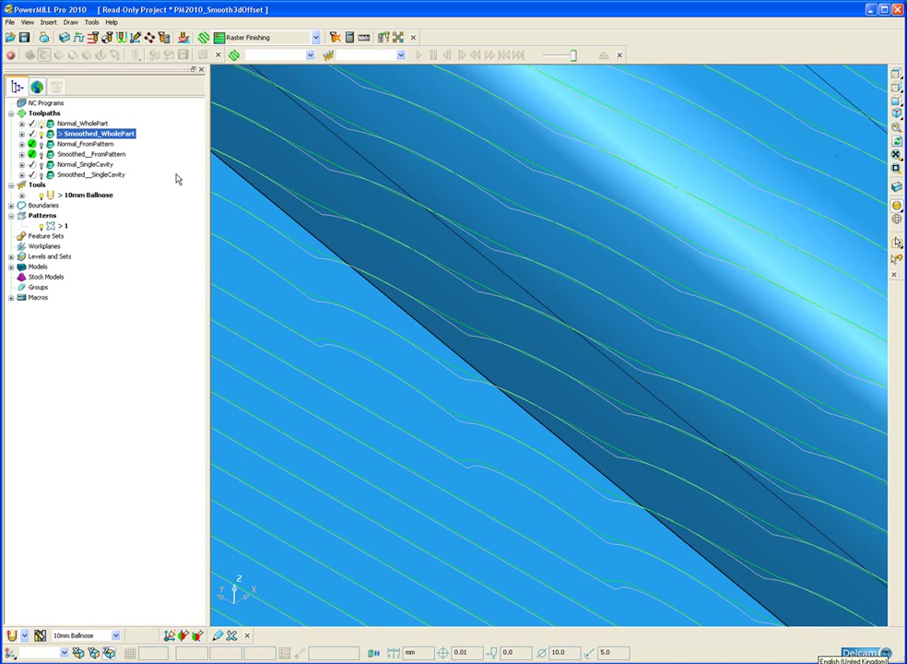
click(50, 123)
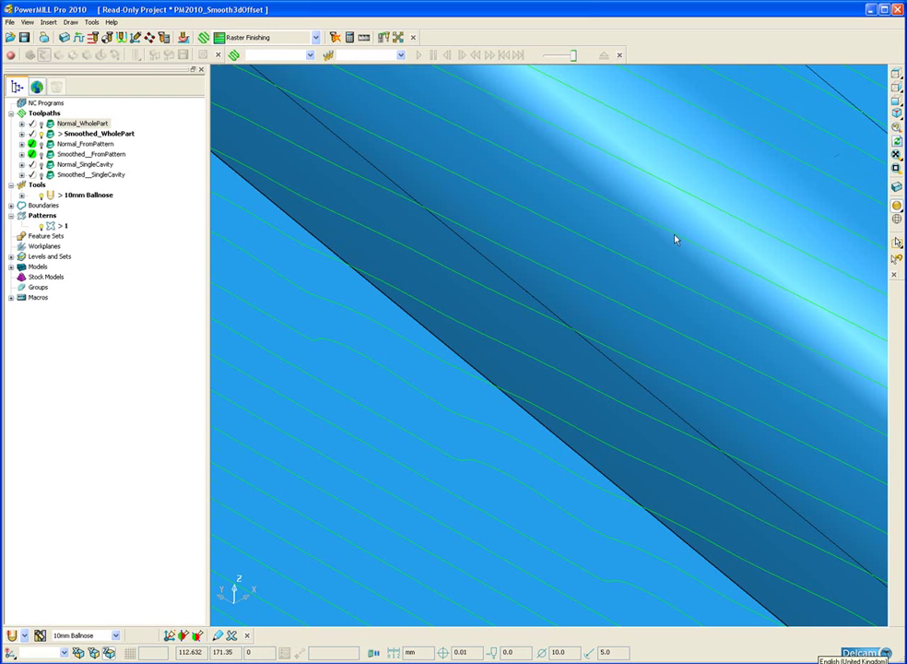
scroll(676, 249, down, 5)
scroll(674, 300, down, 2)
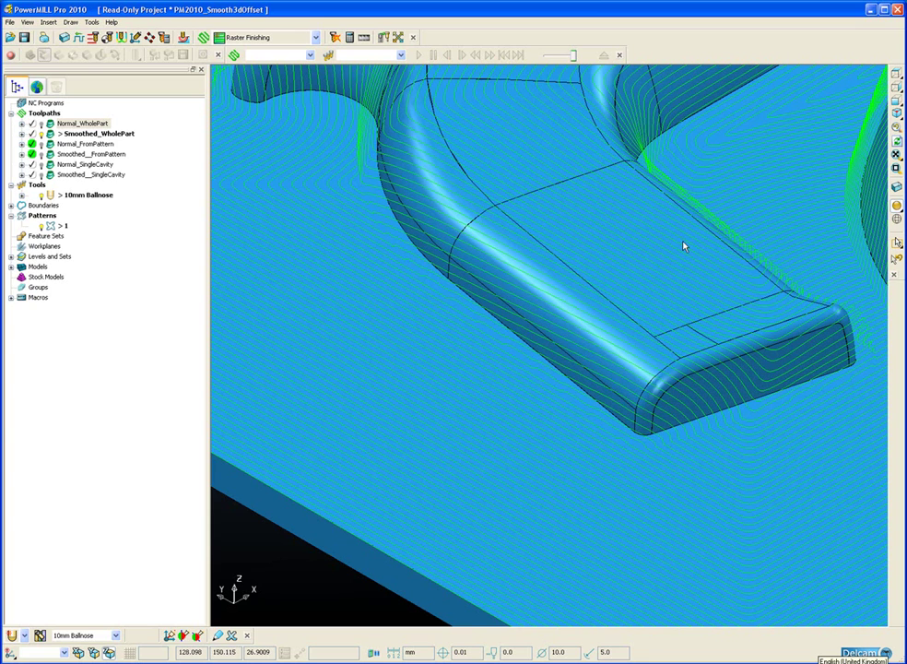
scroll(683, 247, down, 5)
shift+middle_drag(657, 297, 684, 319)
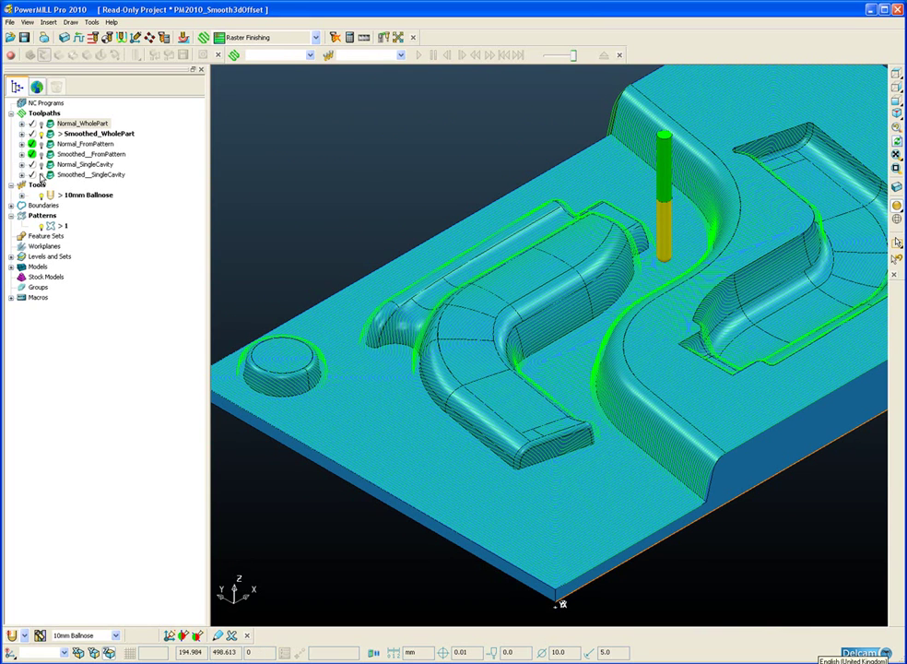
Activate the Normal_FromPattern toolpath and show it from above with the model shading turned off
click(50, 144)
double_click(51, 145)
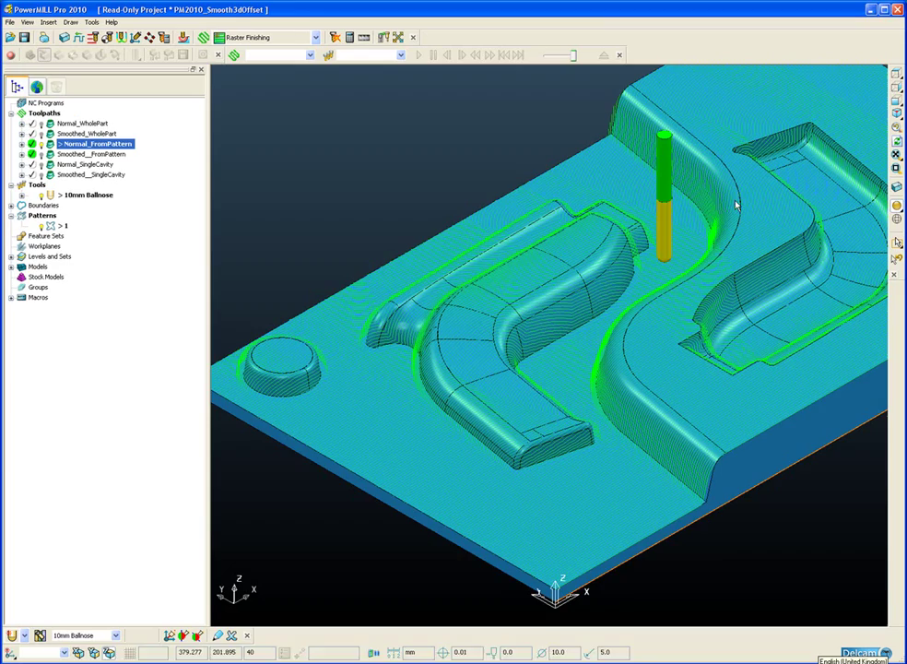
click(894, 75)
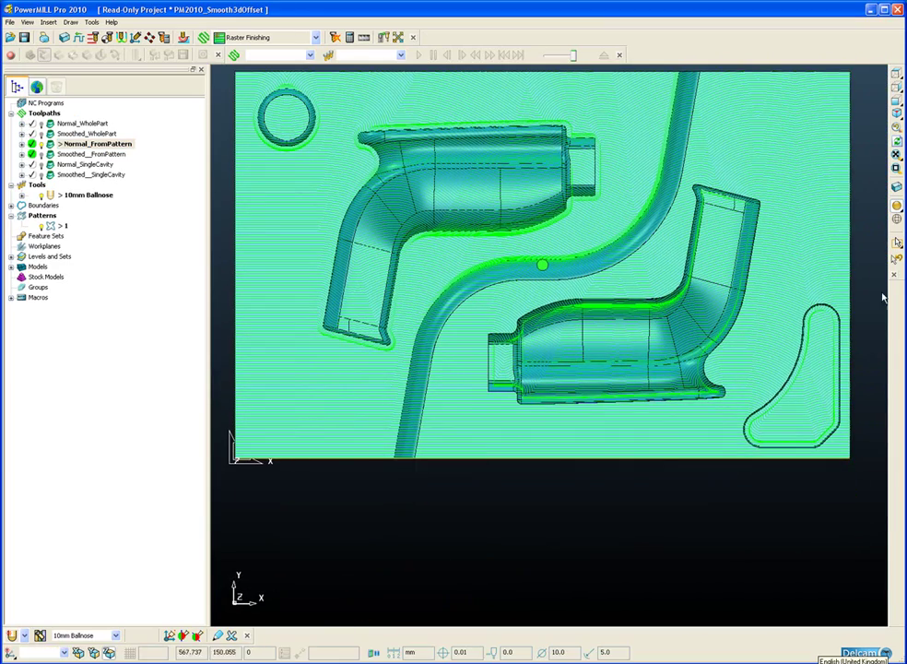
click(893, 221)
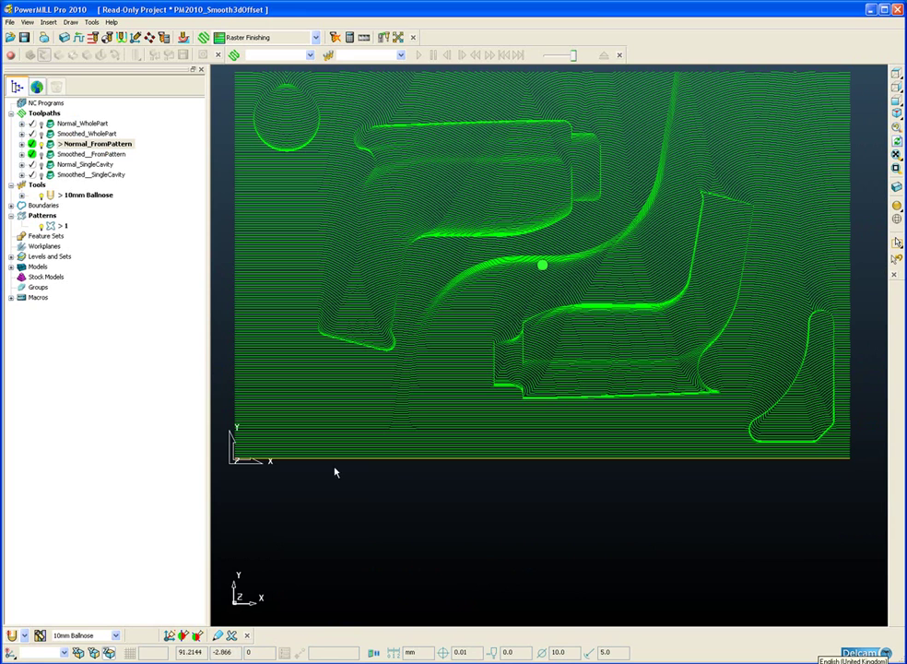
click(40, 144)
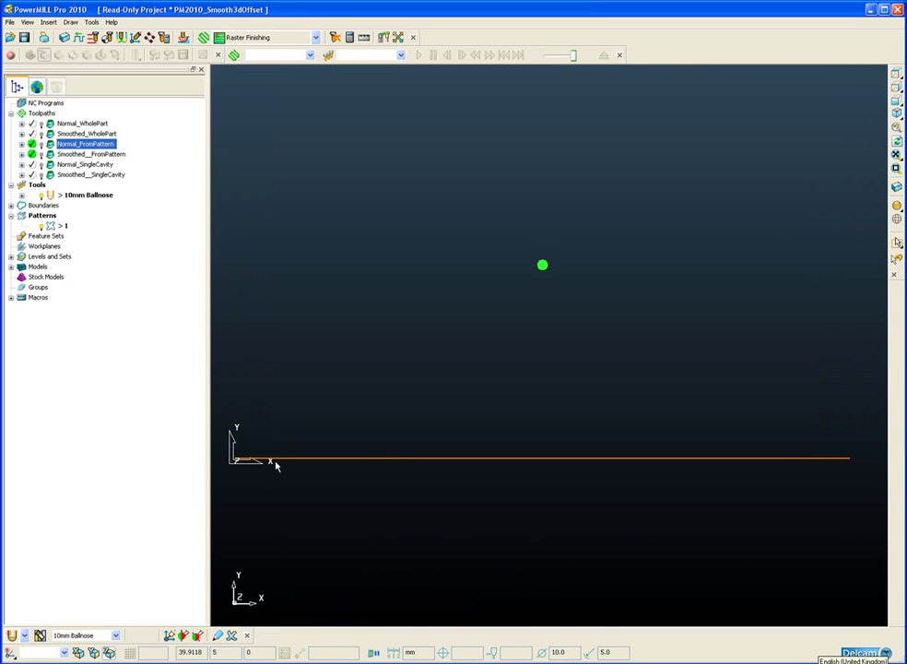
double_click(51, 145)
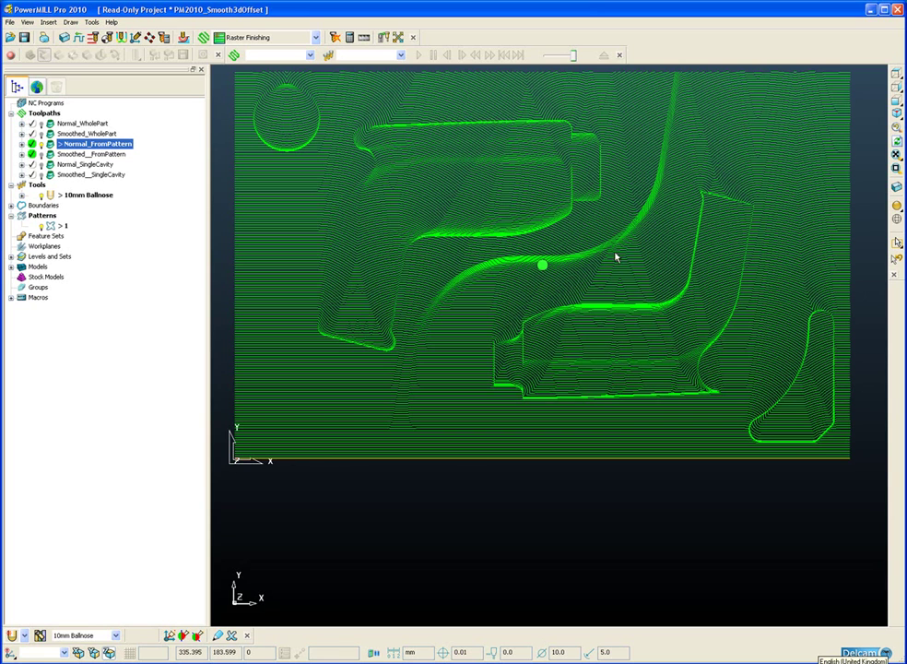
Examine the corners of Normal_FromPattern from above around the long straight edge of the upper curved form
shift+middle_drag(615, 255, 629, 332)
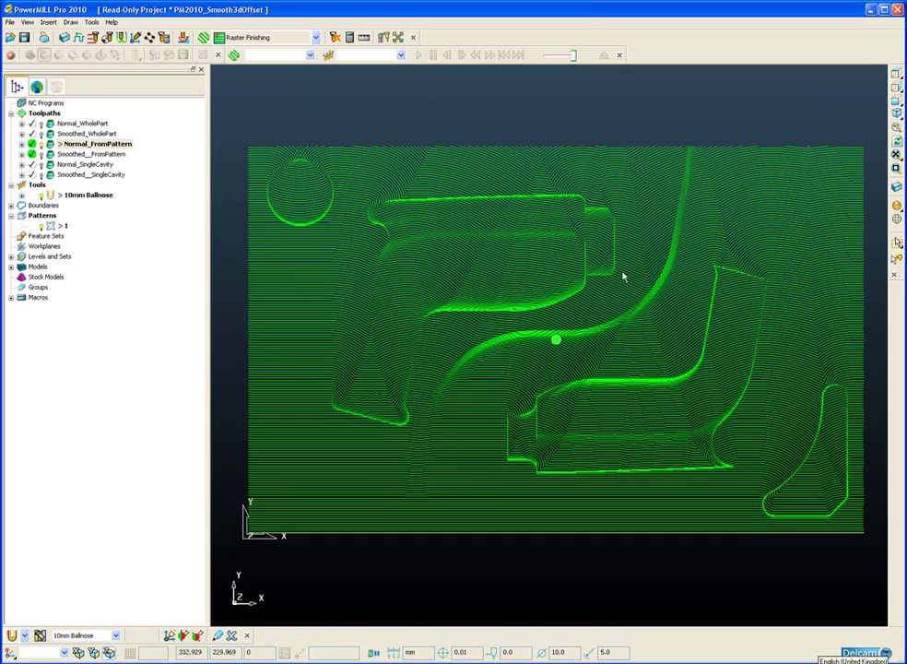
scroll(583, 223, up, 3)
scroll(536, 278, up, 5)
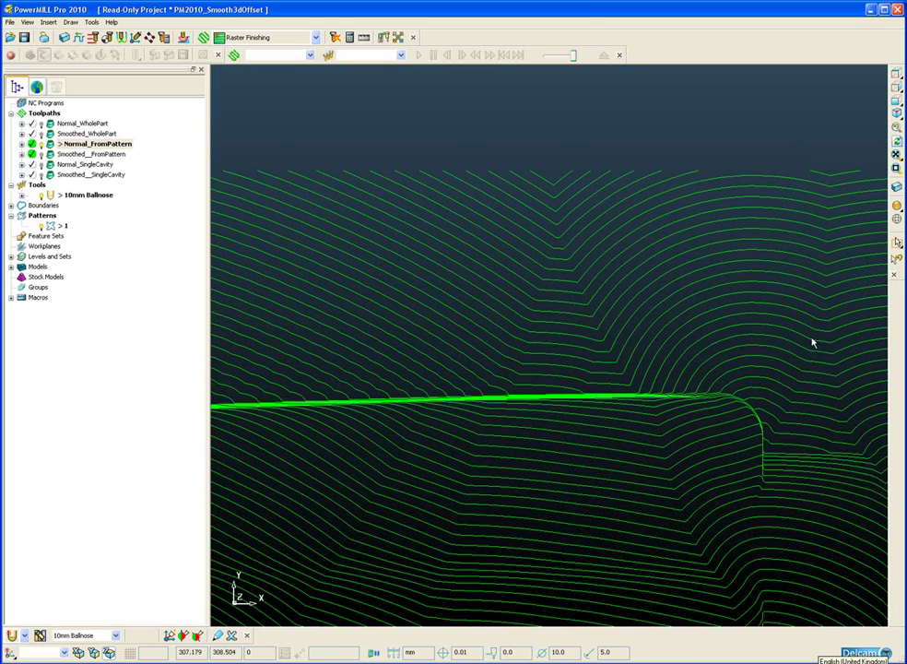
middle_drag(518, 299, 543, 357)
middle_drag(490, 389, 521, 406)
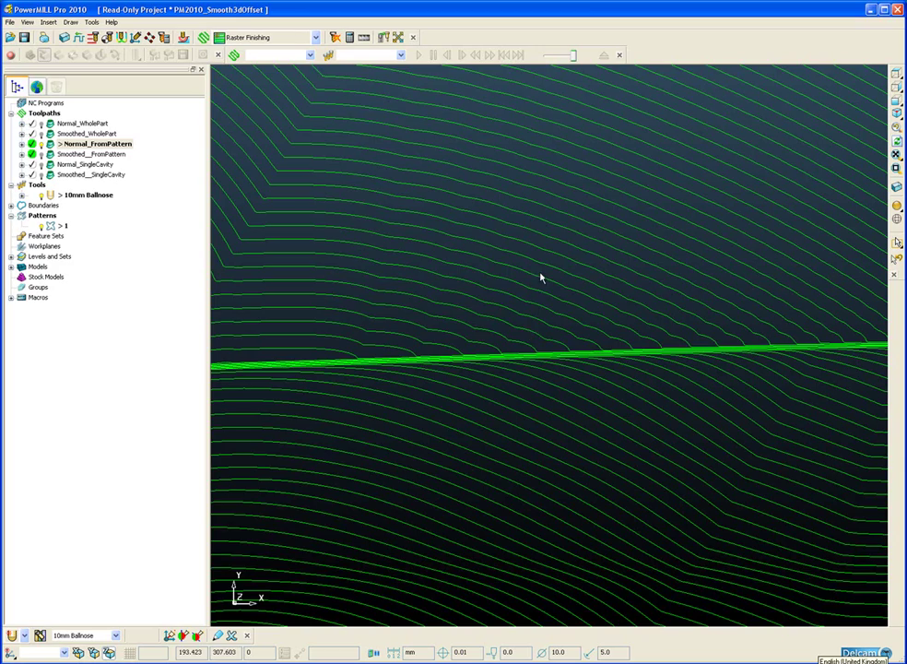
scroll(539, 291, down, 6)
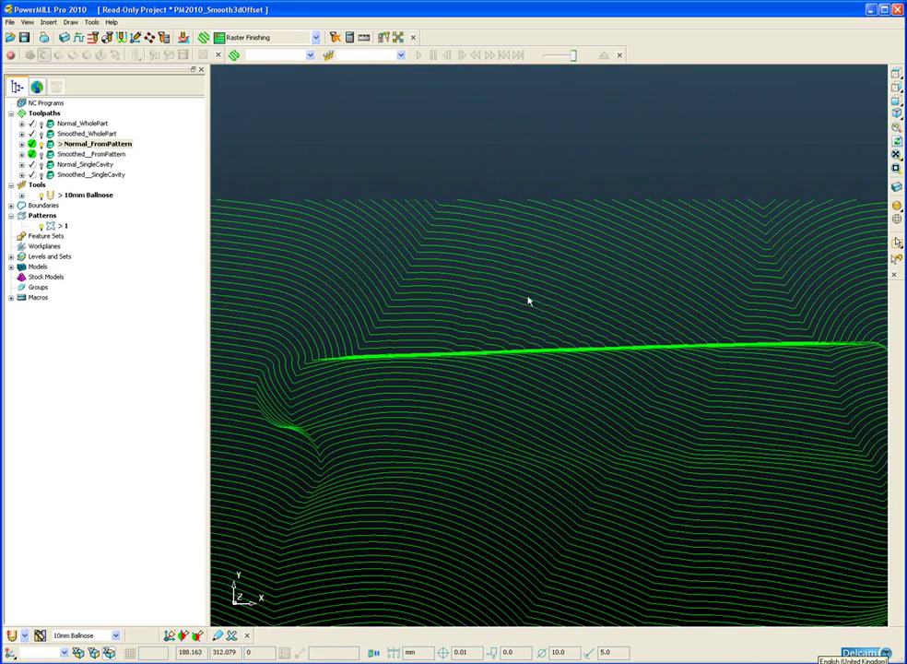
shift+middle_drag(514, 391, 430, 299)
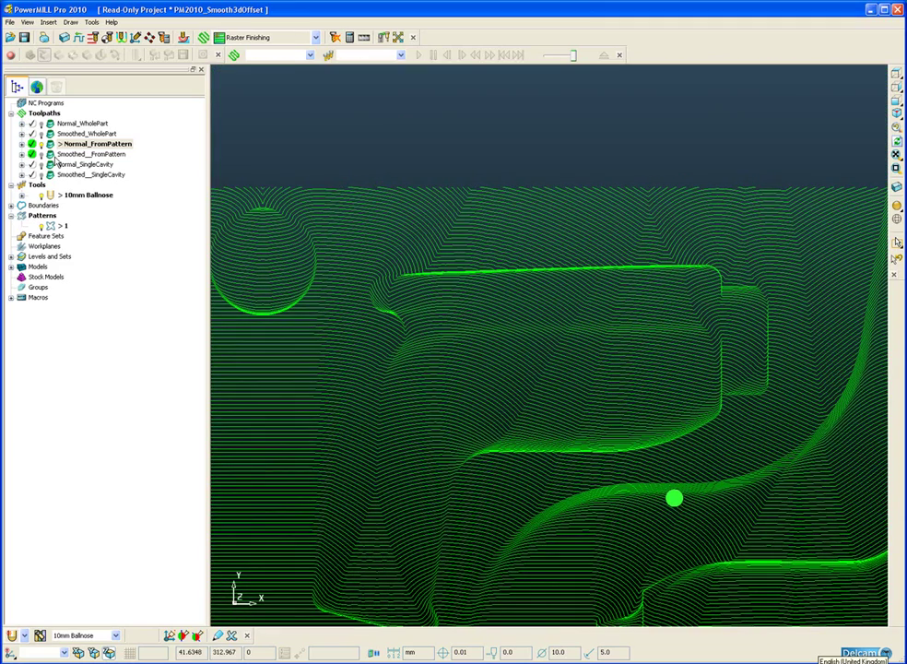
Activate Smoothed__FromPattern, display Normal_FromPattern over it and compare their corners above the long straight edge
click(89, 154)
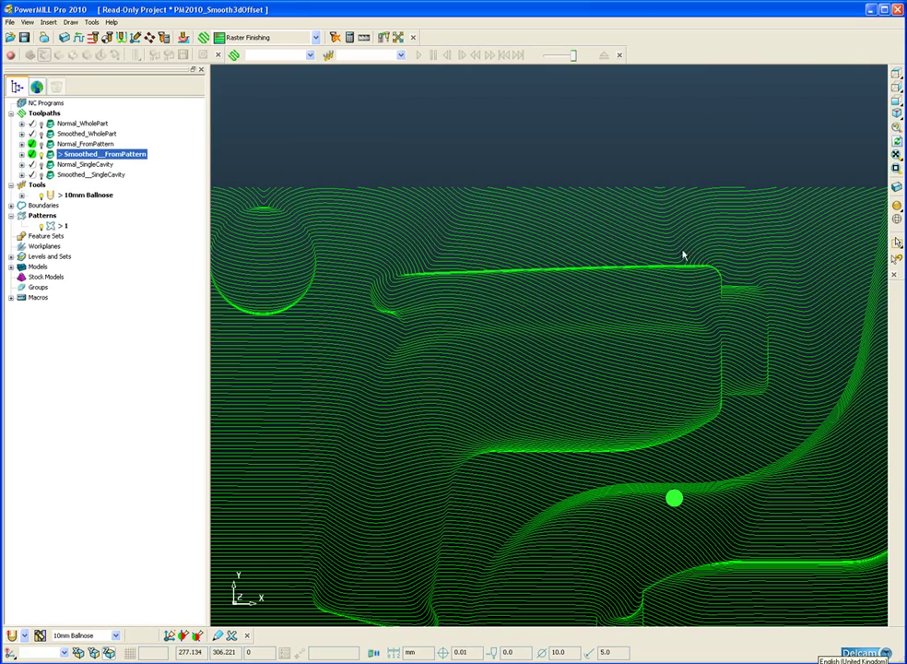
middle_drag(682, 253, 593, 265)
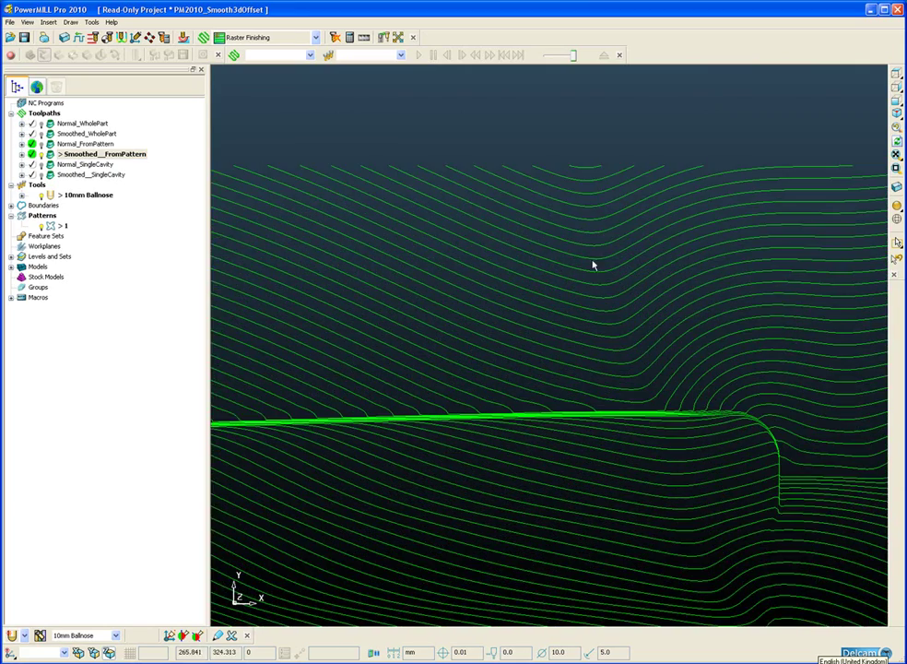
click(33, 143)
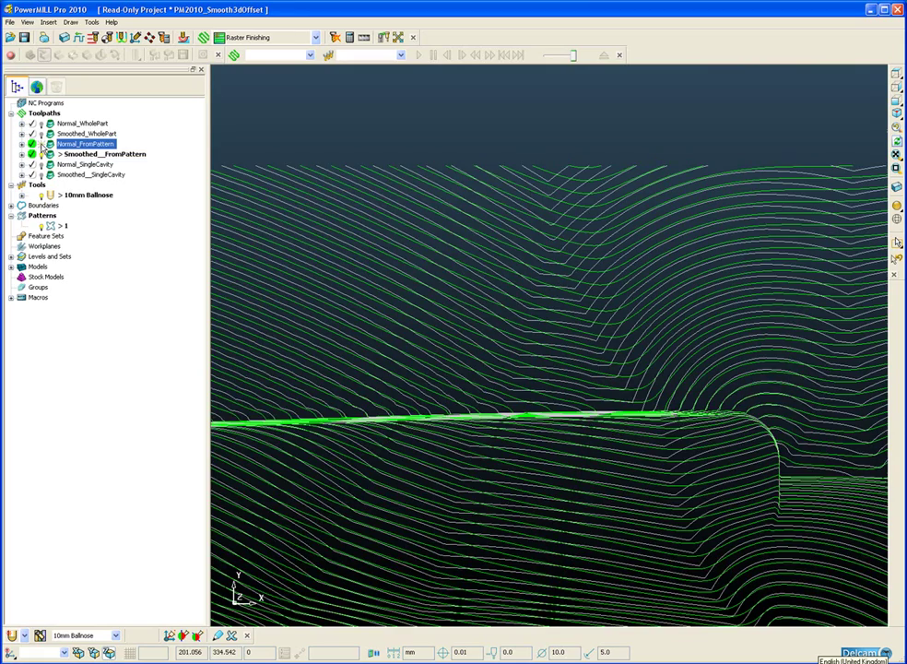
mouse_move(456, 262)
middle_down()
mouse_move(513, 278)
mouse_move(526, 320)
mouse_move(538, 311)
middle_up()
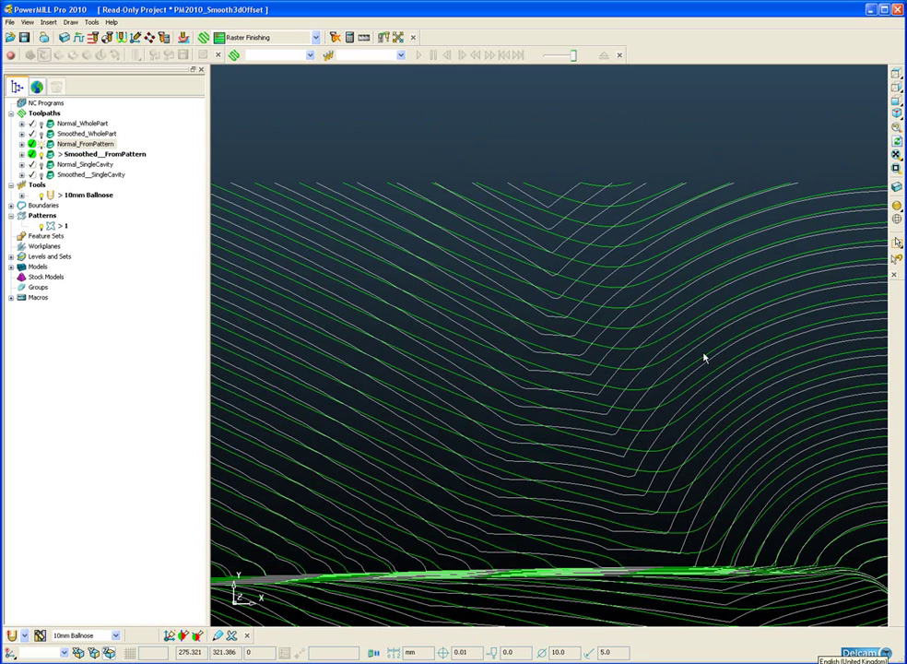
middle_drag(628, 361, 494, 368)
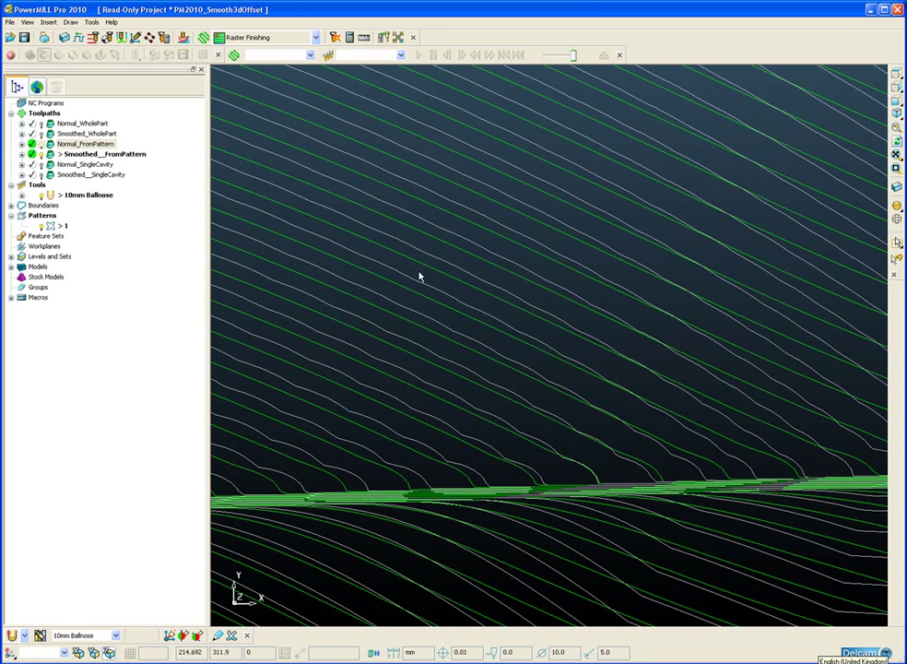
scroll(402, 249, down, 2)
scroll(401, 304, down, 5)
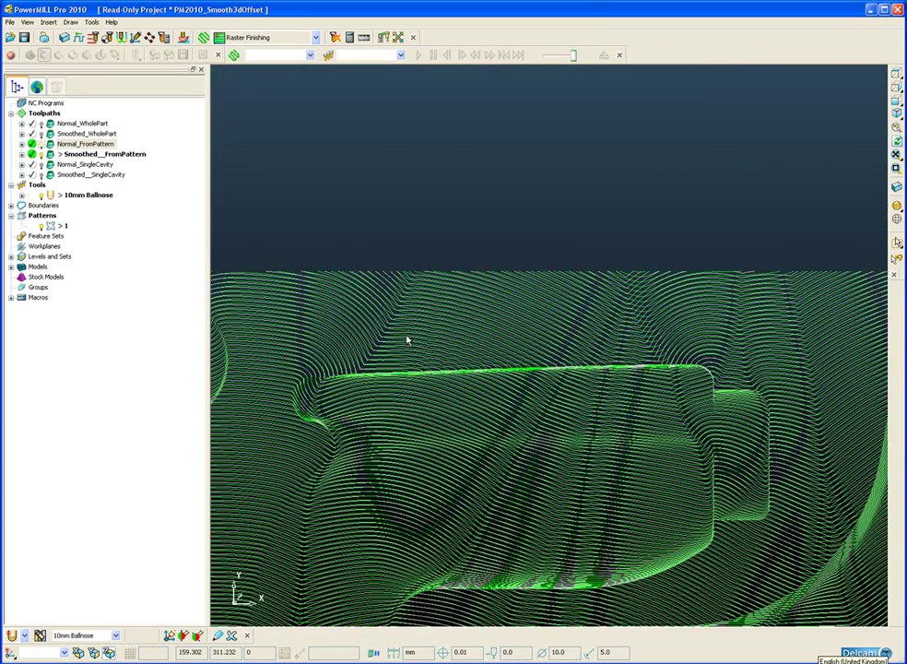
Shade the model in isometric view, hide both FromPattern toolpaths and bring the steep side wall beside the round boss into close view
key(ctrl+1)
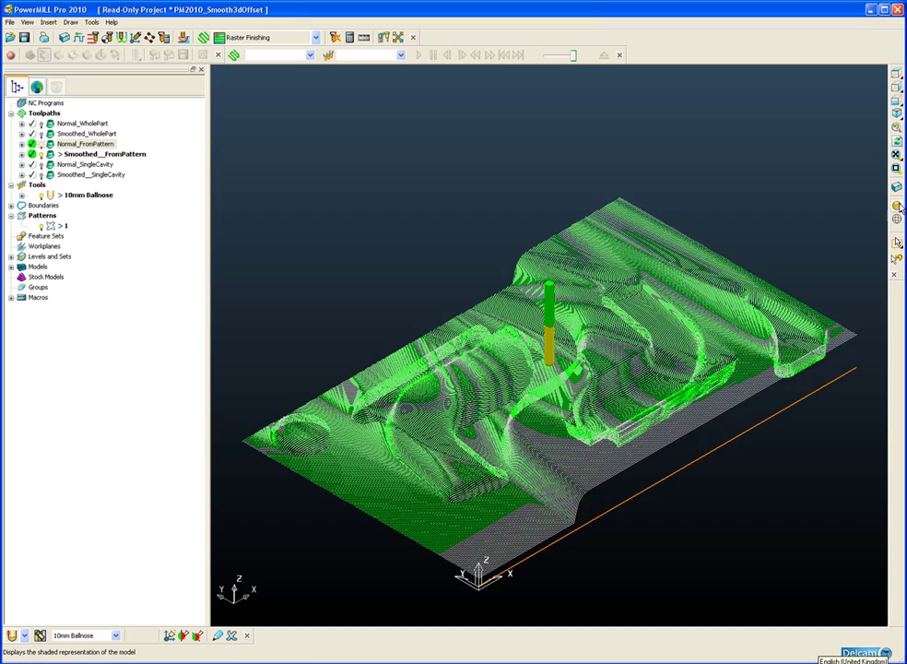
click(897, 207)
mouse_move(480, 276)
middle_down()
mouse_move(532, 302)
mouse_move(337, 288)
middle_up()
click(41, 145)
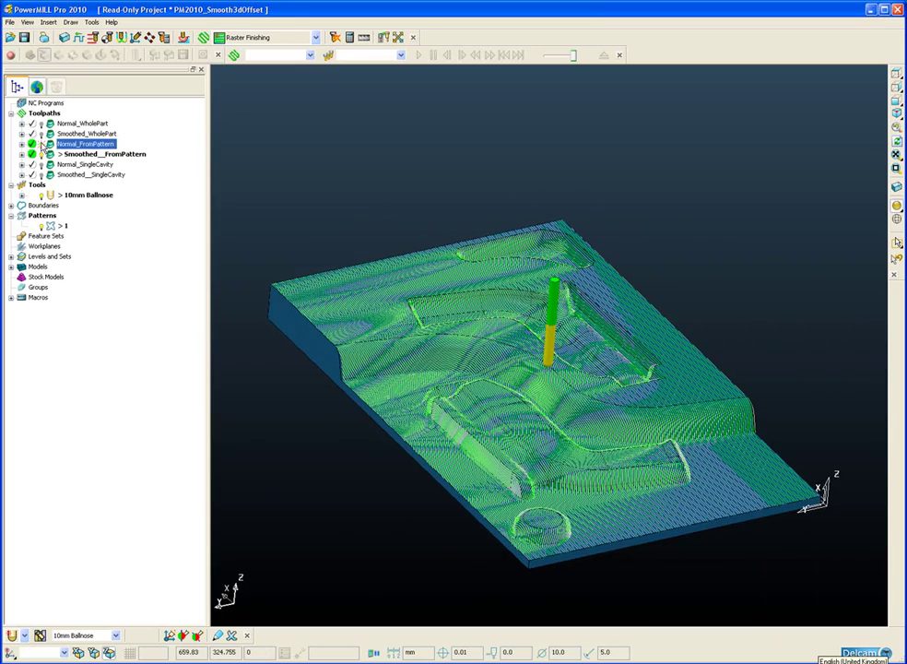
double_click(92, 154)
middle_drag(382, 370, 418, 408)
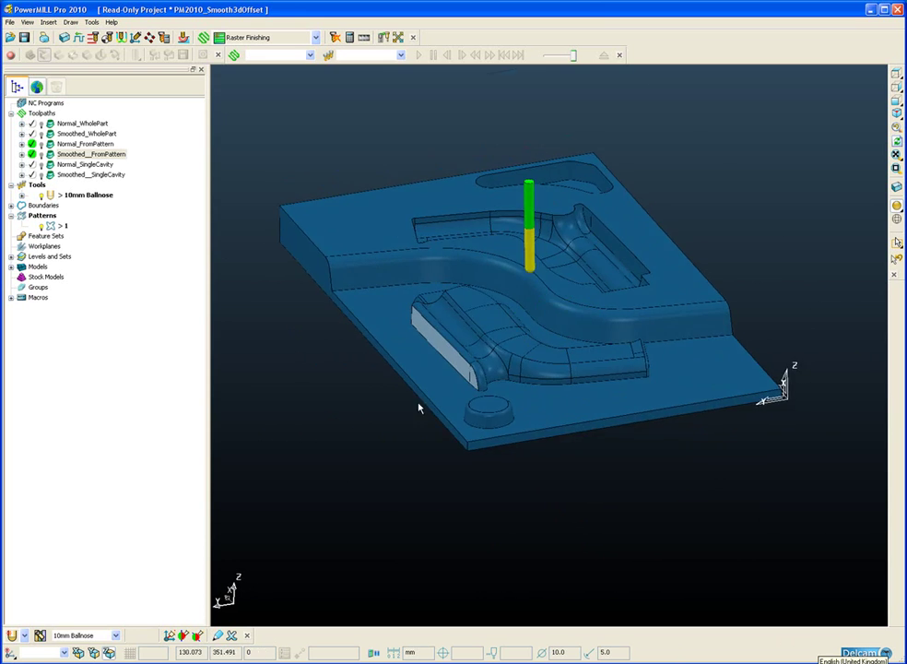
scroll(331, 379, up, 3)
middle_drag(332, 379, 474, 350)
scroll(539, 371, up, 3)
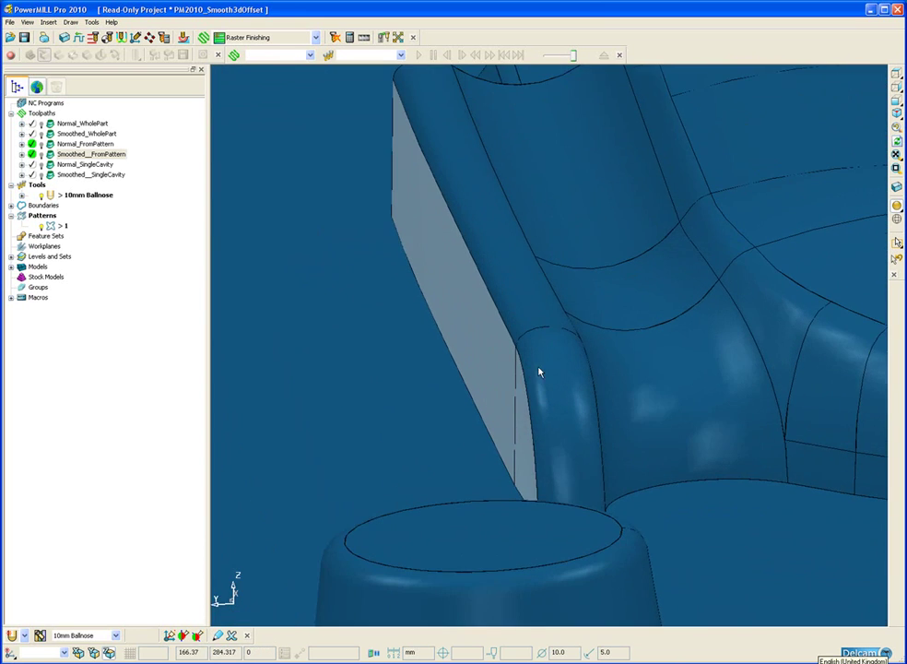
middle_drag(539, 371, 512, 370)
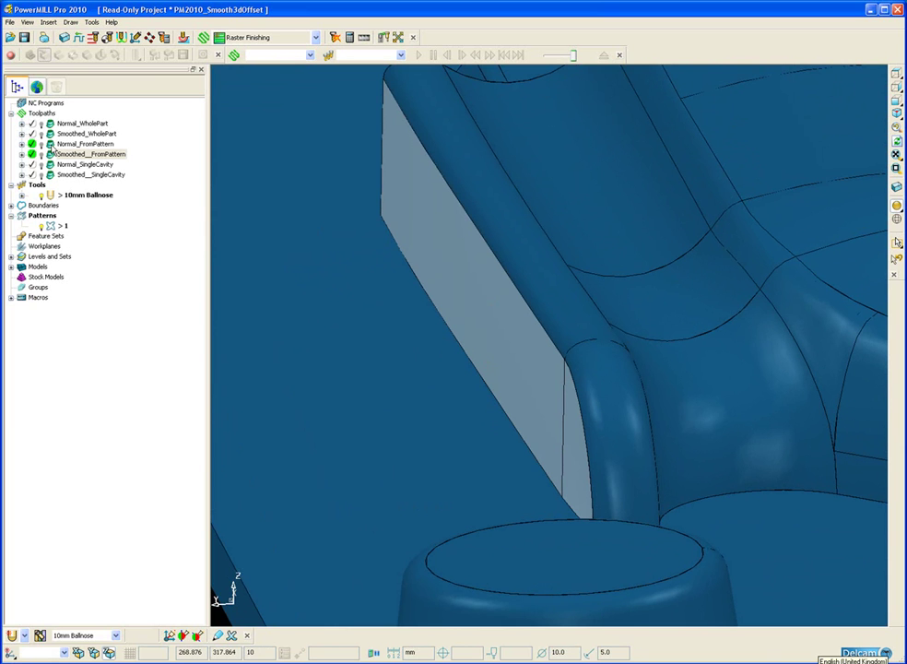
Activate Normal_FromPattern and Smoothed__FromPattern in turn to compare their passes at the end of the steep wall
double_click(83, 144)
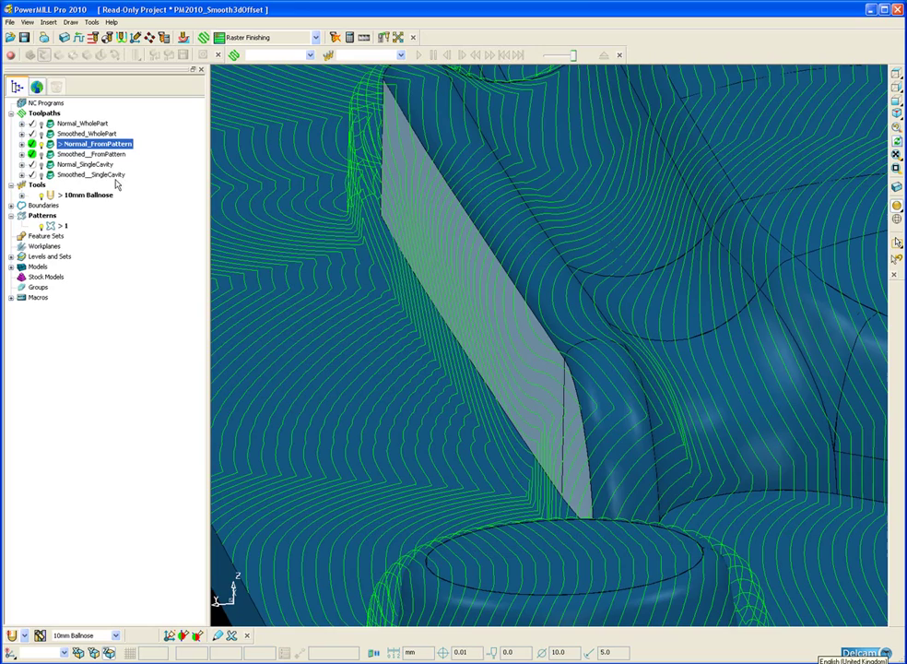
scroll(548, 341, up, 3)
middle_drag(605, 346, 506, 324)
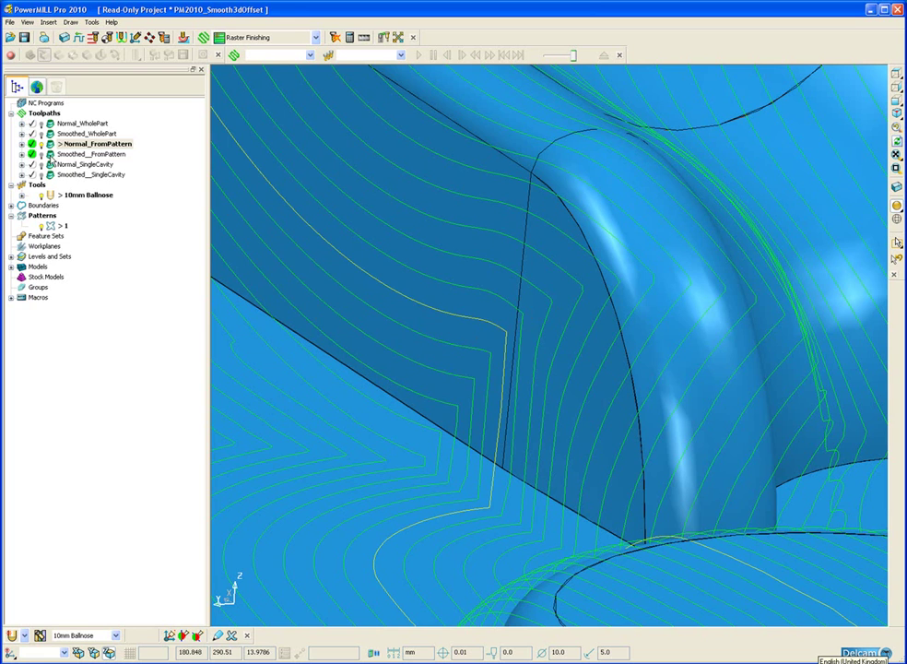
double_click(92, 154)
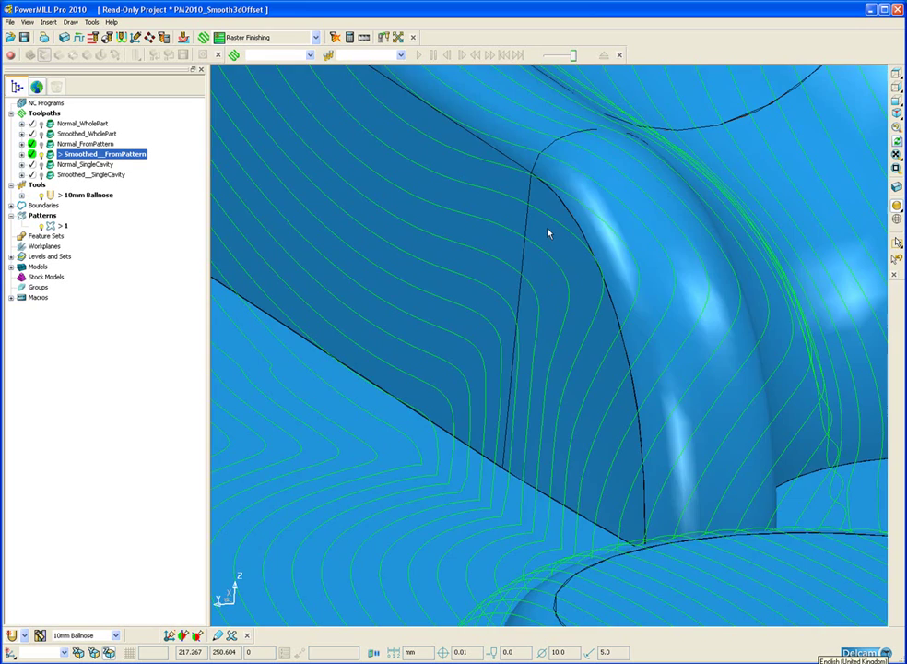
scroll(546, 230, down, 5)
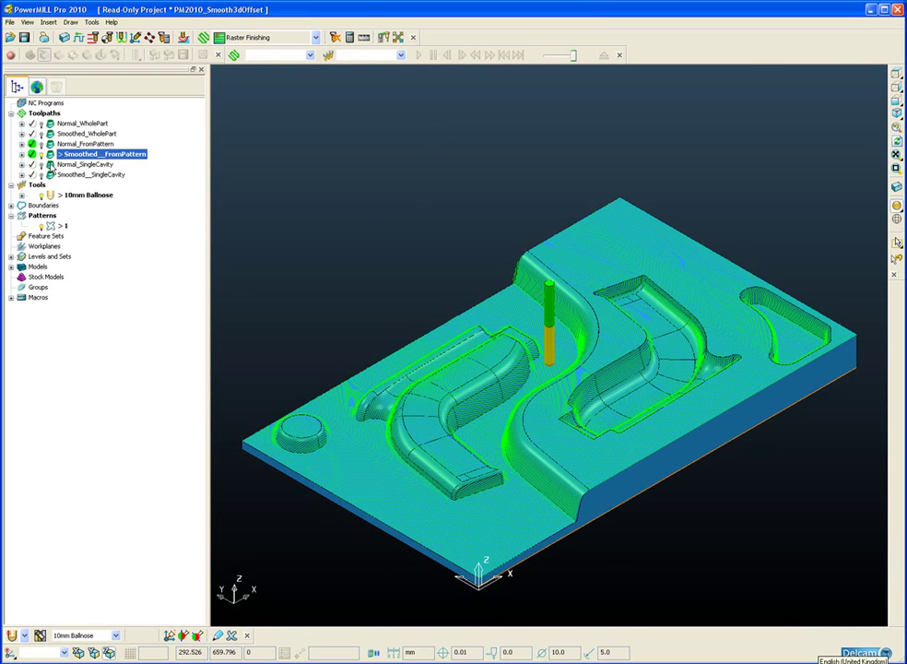
Activate the Normal_SingleCavity toolpath and inspect its corners in the bend of the cavity
click(50, 164)
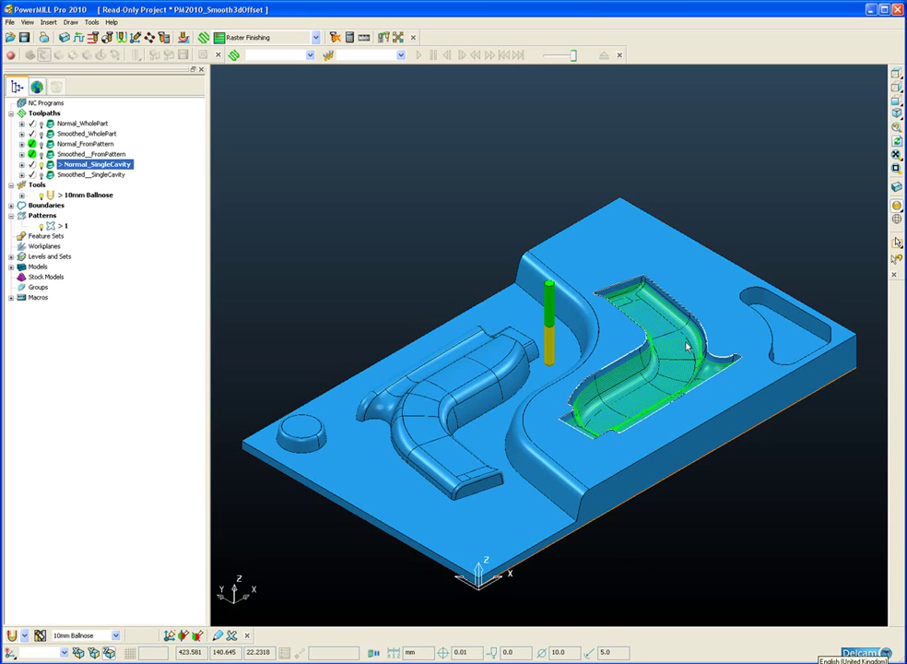
middle_drag(684, 346, 550, 336)
scroll(615, 356, up, 5)
scroll(585, 397, up, 5)
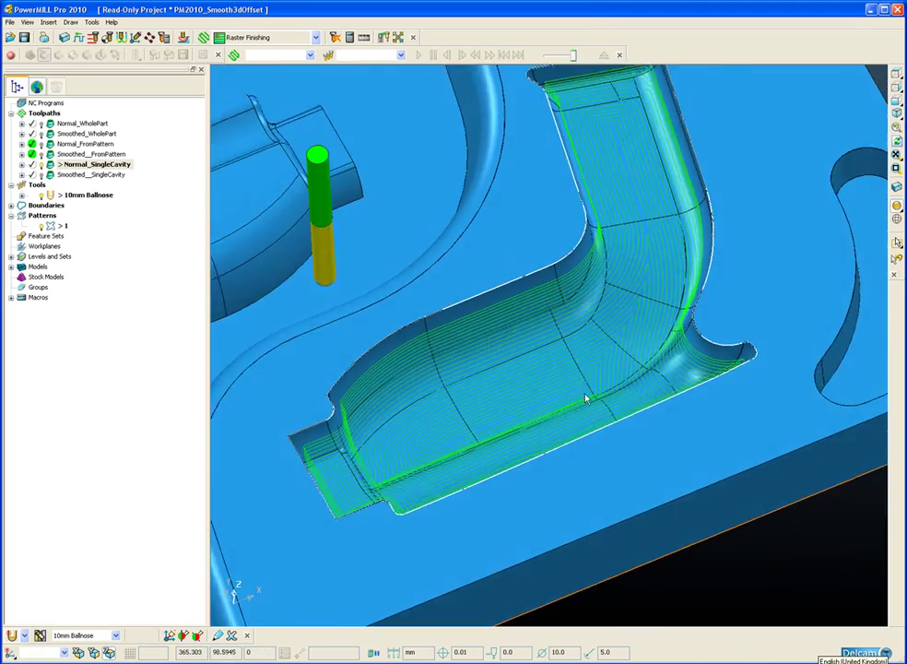
scroll(553, 379, up, 5)
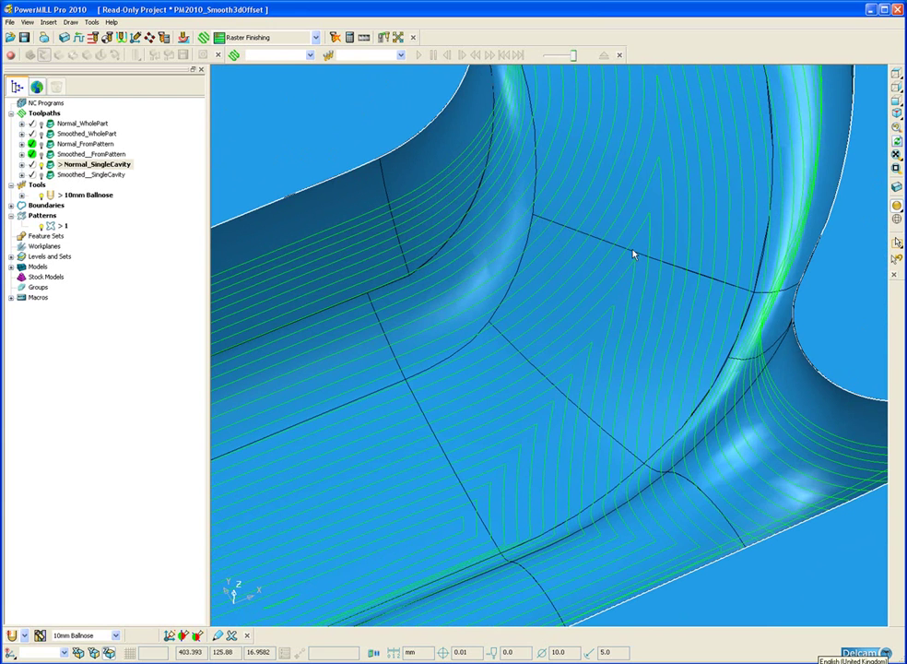
middle_drag(649, 214, 607, 294)
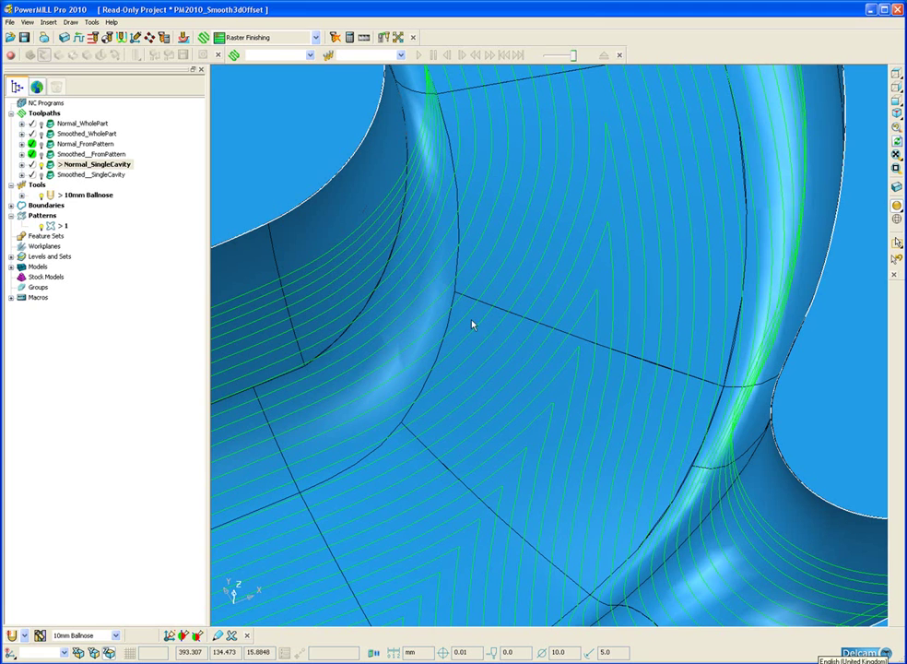
Display Smoothed__SingleCavity over the active Normal_SingleCavity and compare their corners in the cavity bend
click(42, 178)
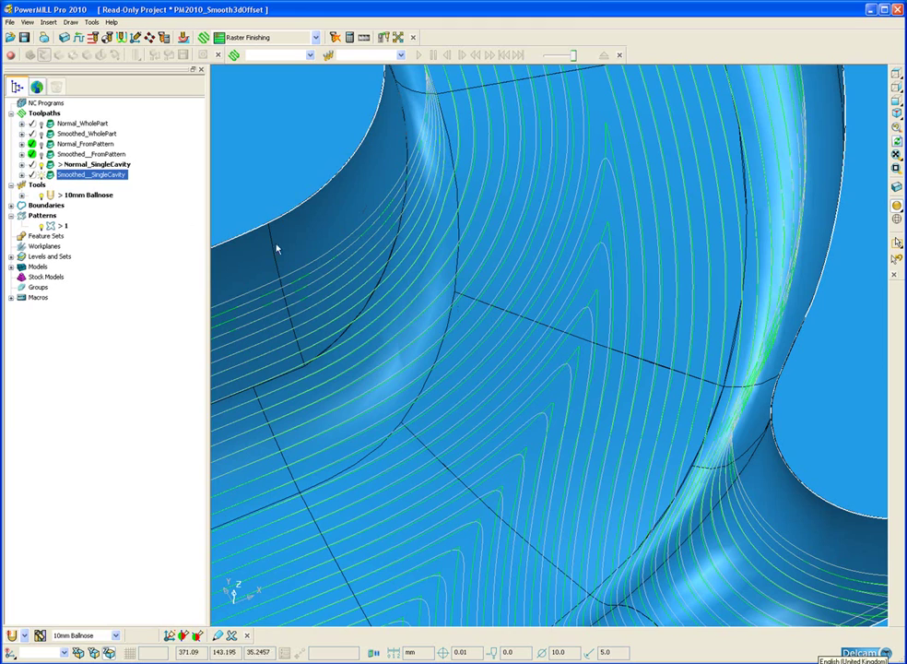
scroll(590, 369, up, 4)
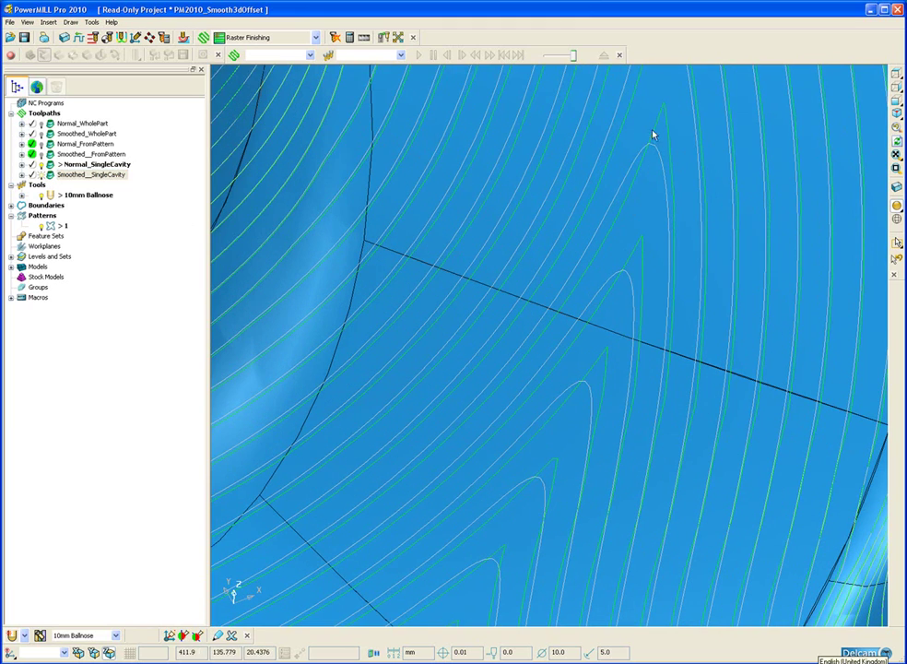
middle_drag(653, 135, 543, 251)
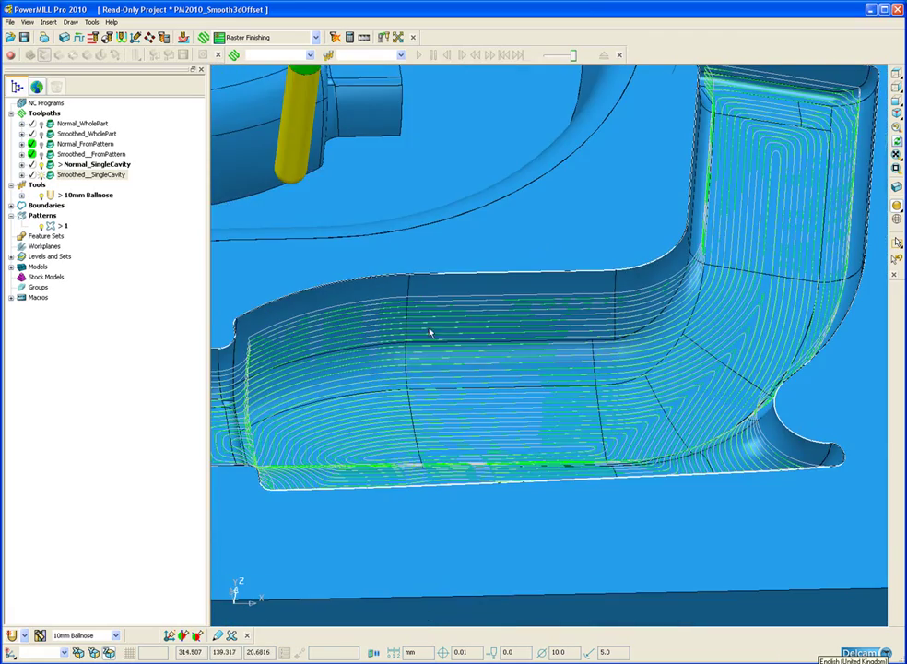
Compare both SingleCavity toolpaths on the cavity side wall, selecting the narrow fillet surface near its stepped end
middle_drag(429, 332, 405, 300)
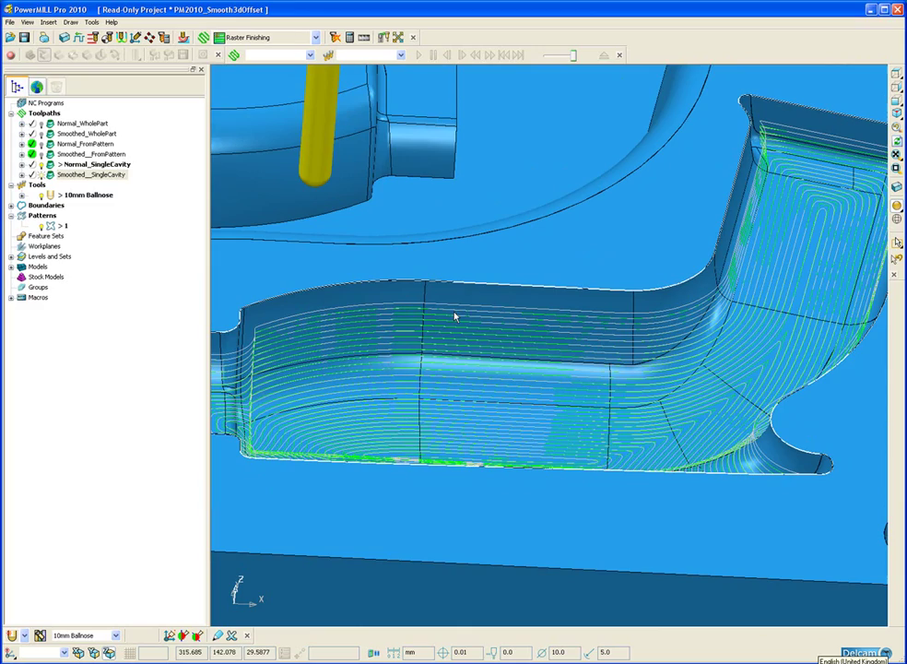
middle_drag(464, 308, 546, 381)
scroll(546, 382, up, 3)
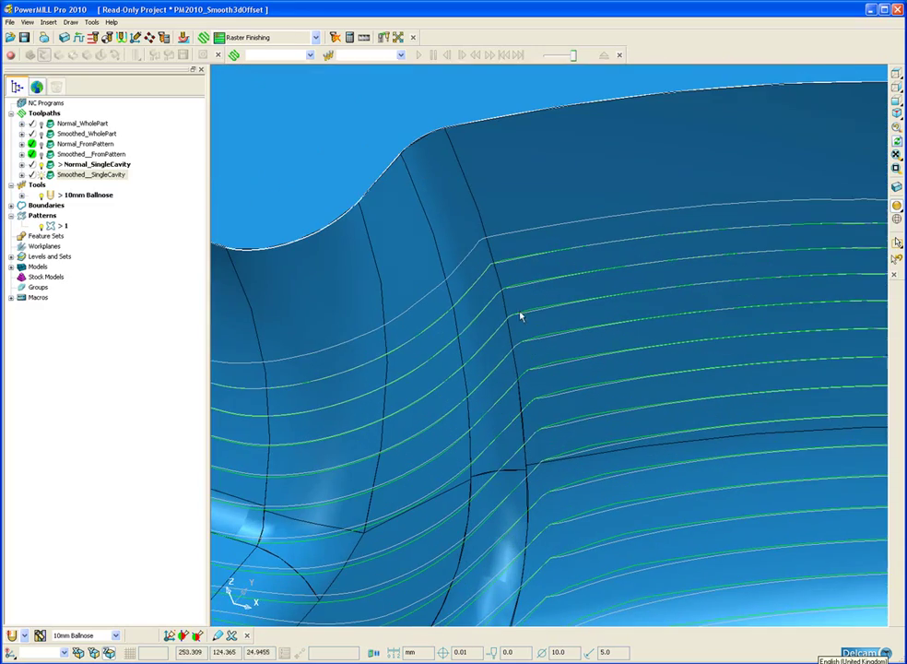
click(445, 182)
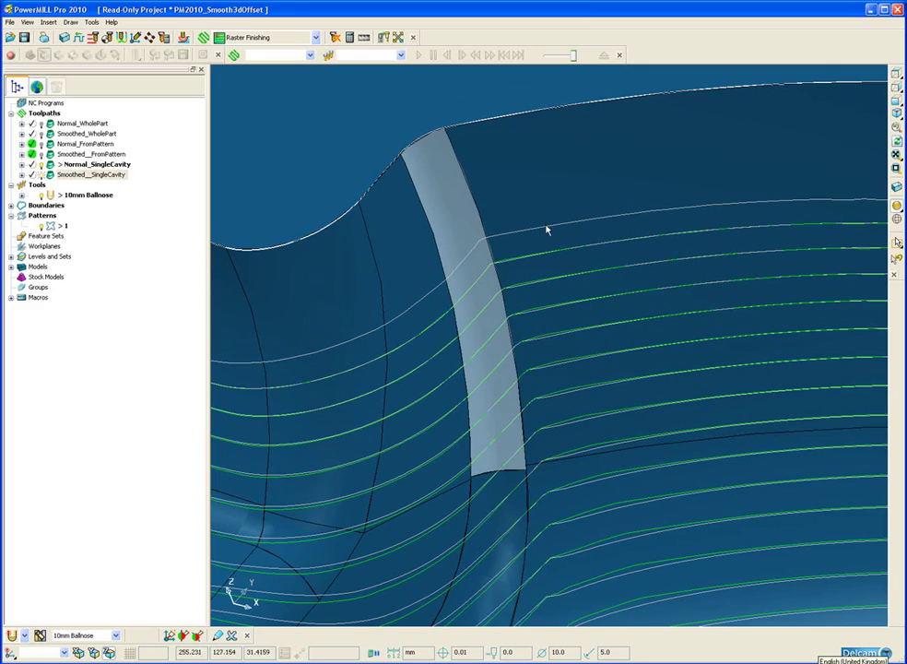
scroll(546, 230, down, 5)
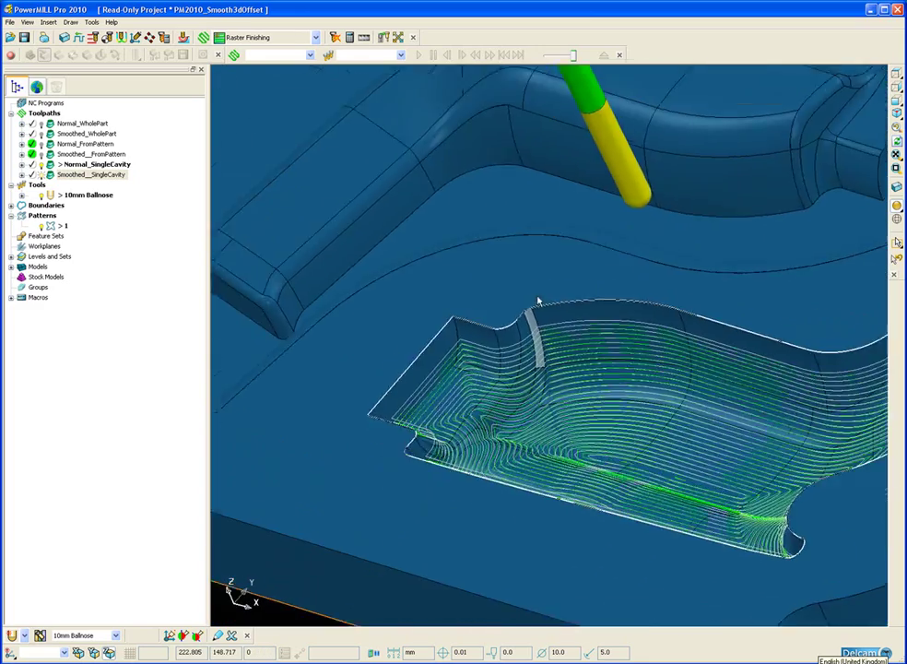
middle_drag(539, 301, 657, 318)
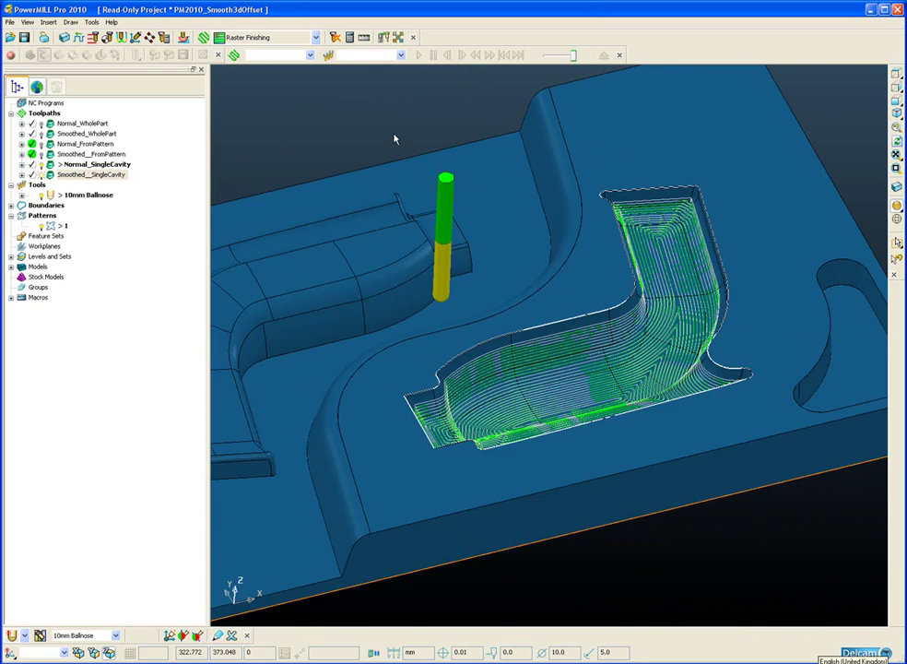